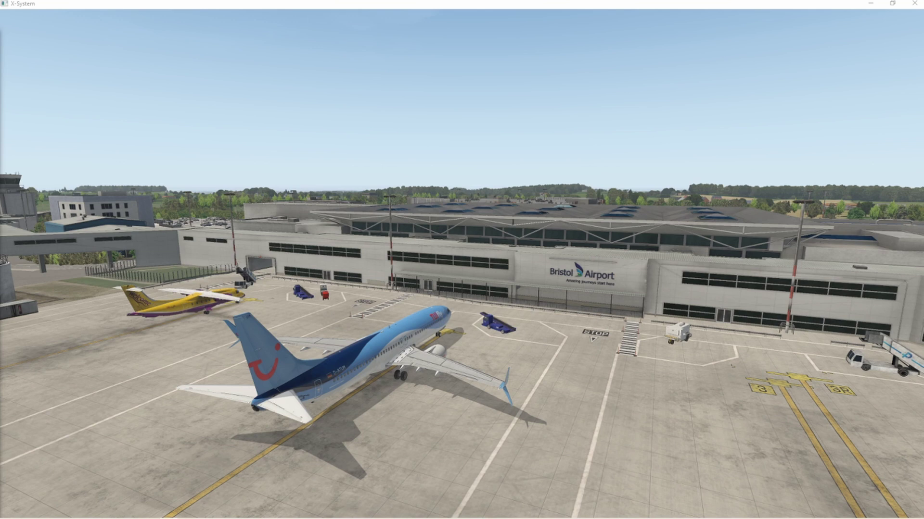
# - Examine the parked TUI aircraft and the Bristol Airport apron from an external view, circling around the plane
pyautogui.click(38, 517)
pyautogui.hotkey('shift', '4')
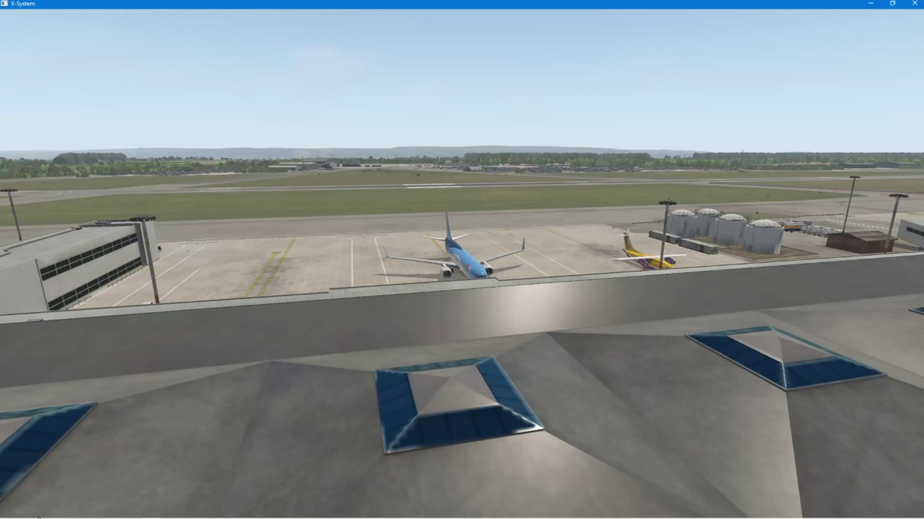
pyautogui.press('Right')
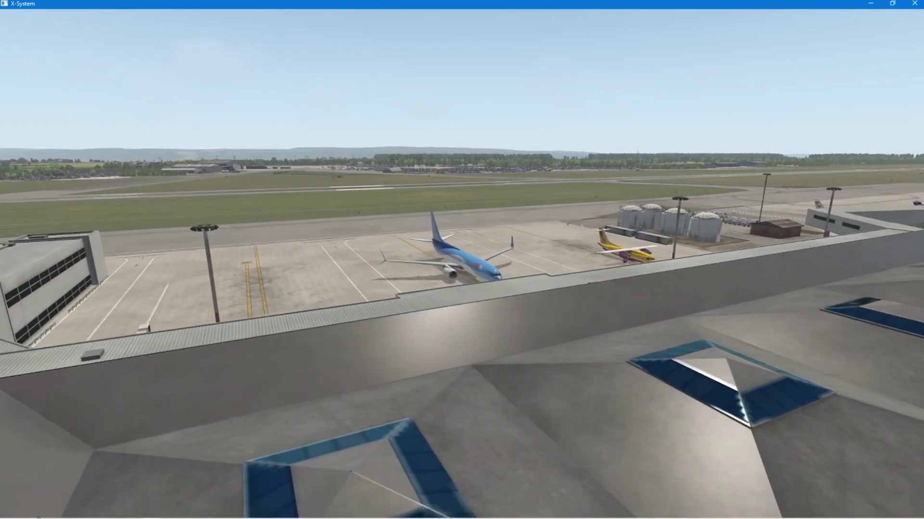
pyautogui.press('Right')
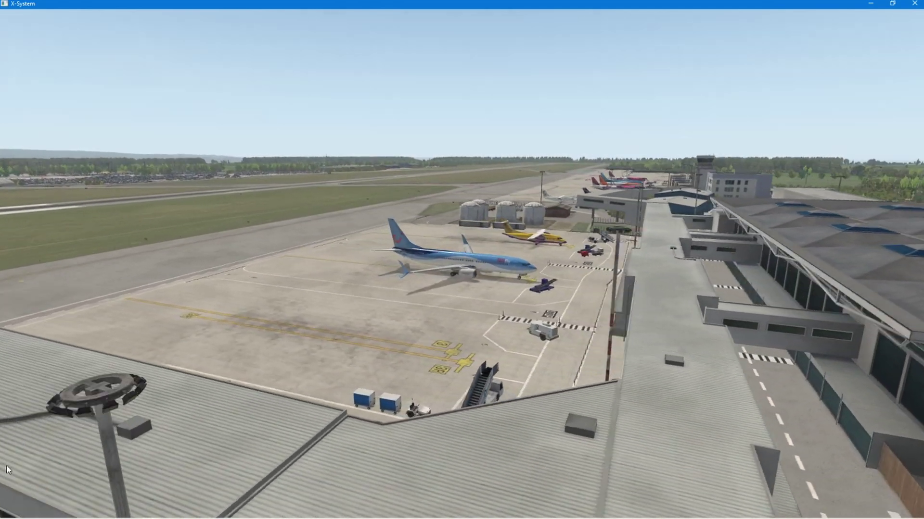
pyautogui.press('Right')
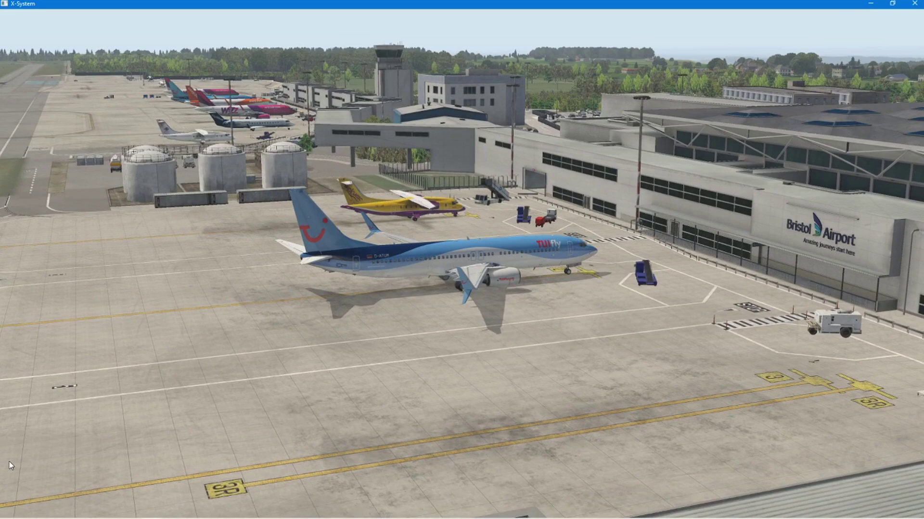
pyautogui.press('Right')
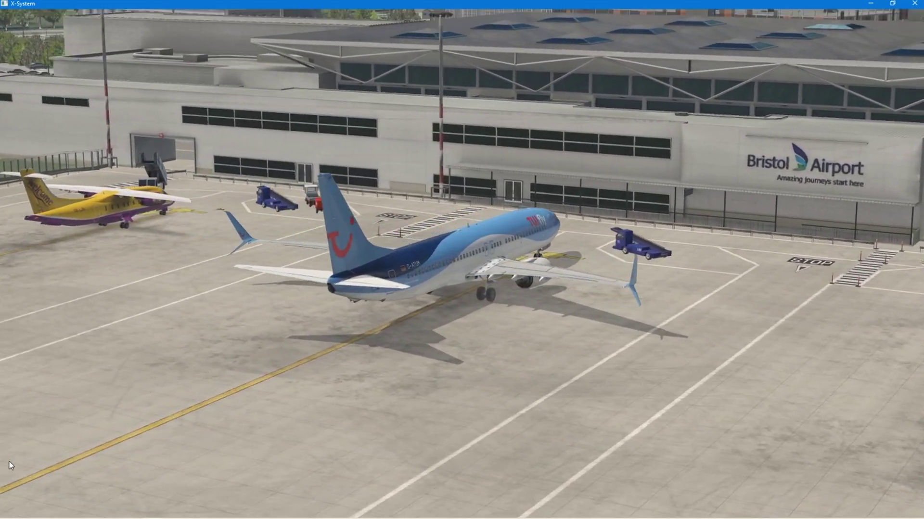
pyautogui.press('Right')
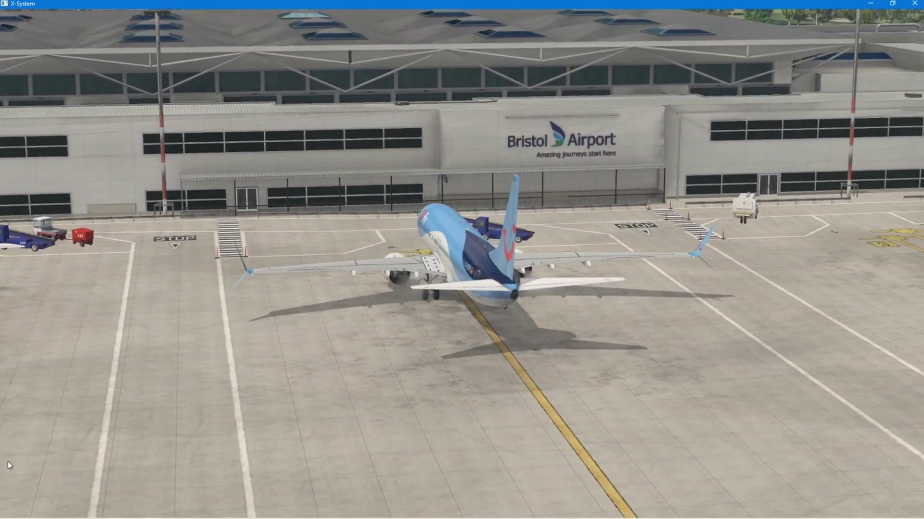
pyautogui.press('Right')
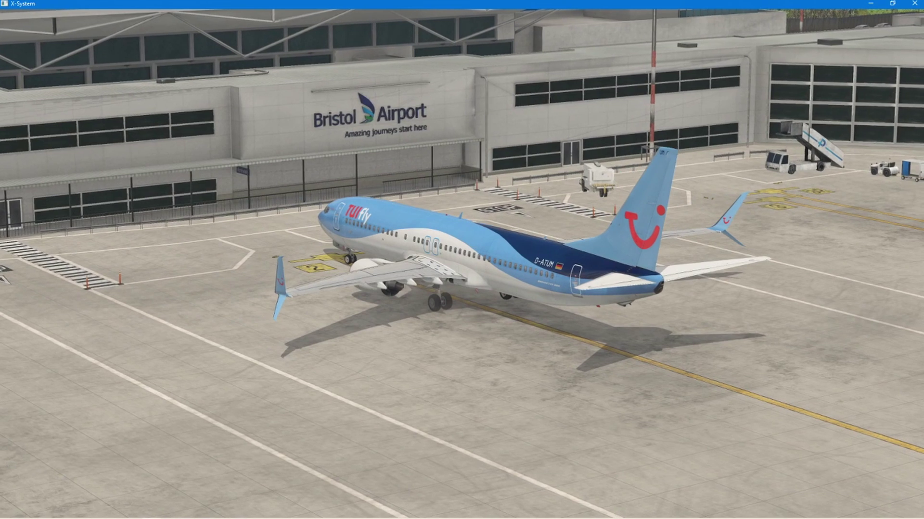
# - Return to the cockpit view and bring the captain's CDU screen and keypad into close-up
pyautogui.hotkey('shift', '9')
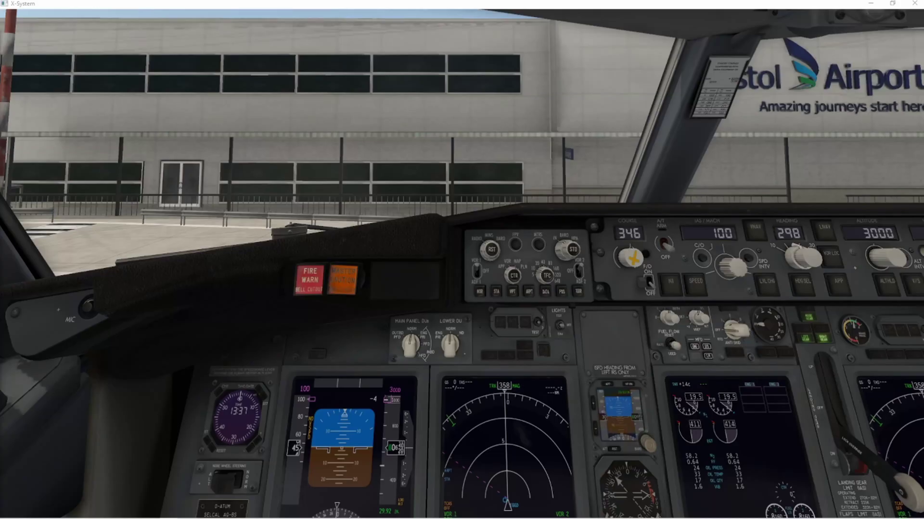
pyautogui.click(9, 511)
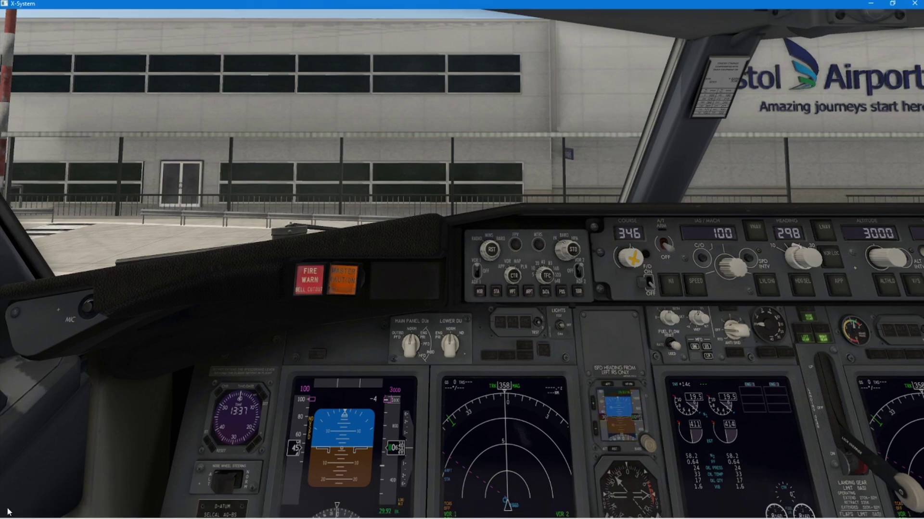
pyautogui.press('KP_2')
pyautogui.press('KP_8')
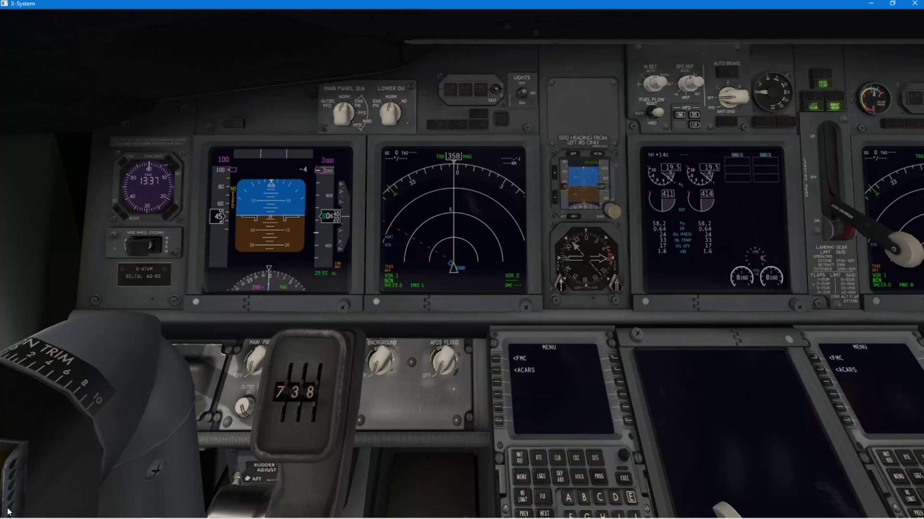
pyautogui.press('KP_2')
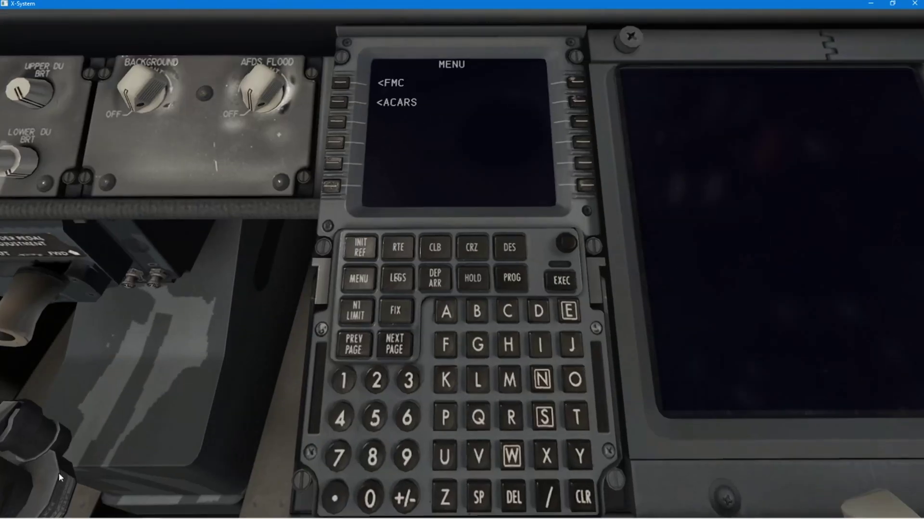
# - Switch to SimBrief in Chrome and review the flight's dispatch options, route and route map
pyautogui.moveTo(82, 517)
pyautogui.click(186, 512)
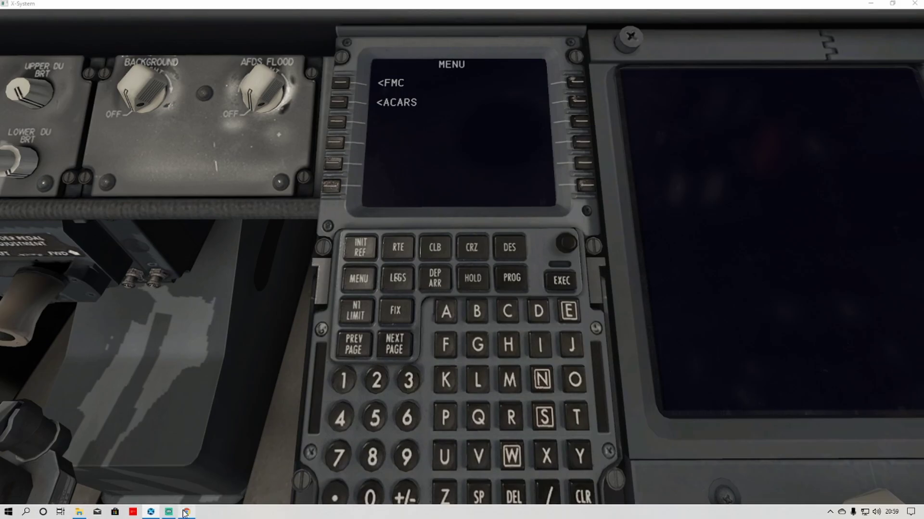
pyautogui.scroll(-3, 689, 192)
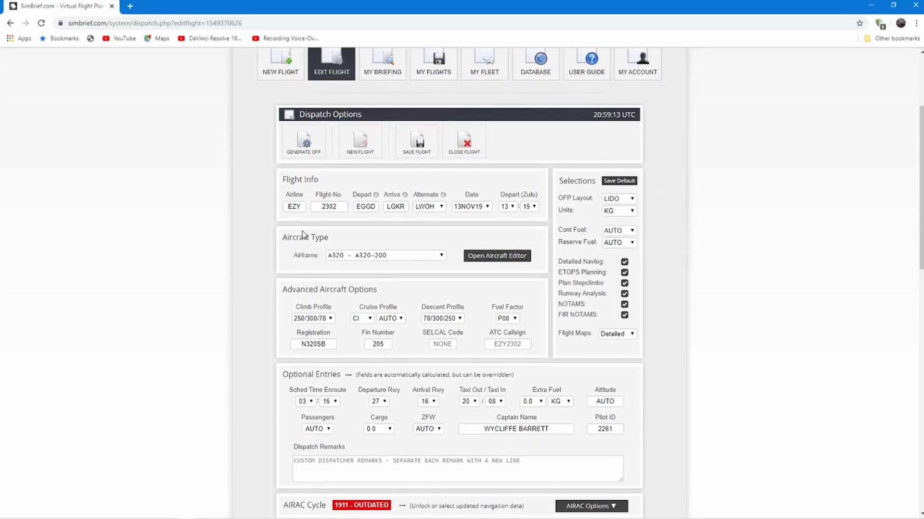
pyautogui.scroll(-6, 457, 293)
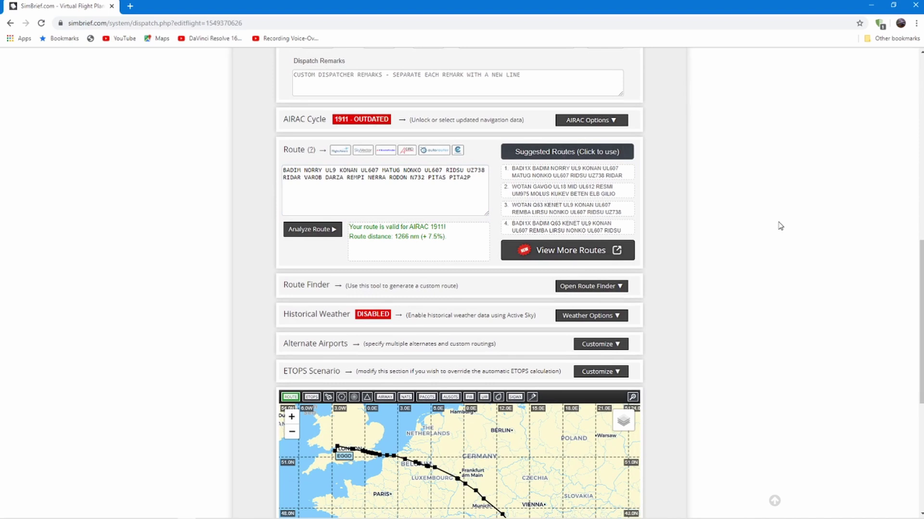
pyautogui.scroll(-2, 774, 231)
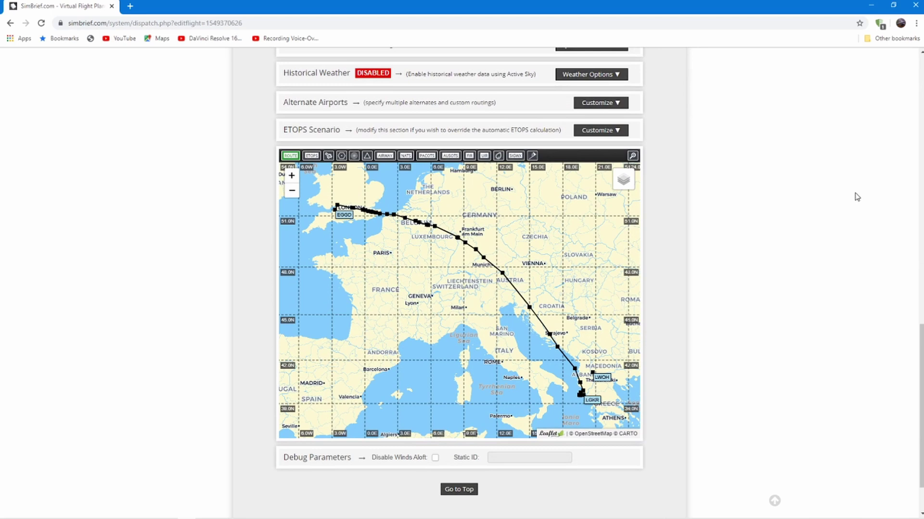
pyautogui.scroll(-1, 858, 198)
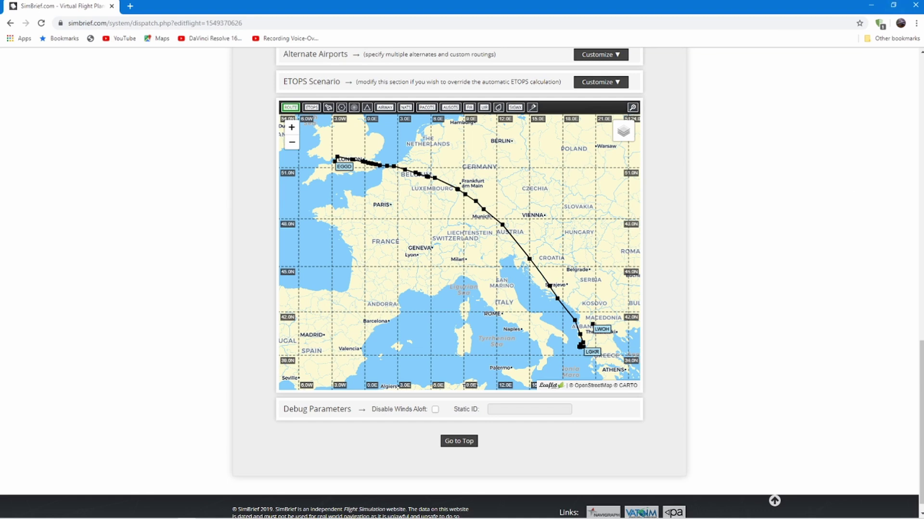
# - Switch back to X-Plane, open the FMC from the CDU menu and review both IDENT pages
pyautogui.hotkey('alt', 'Tab')
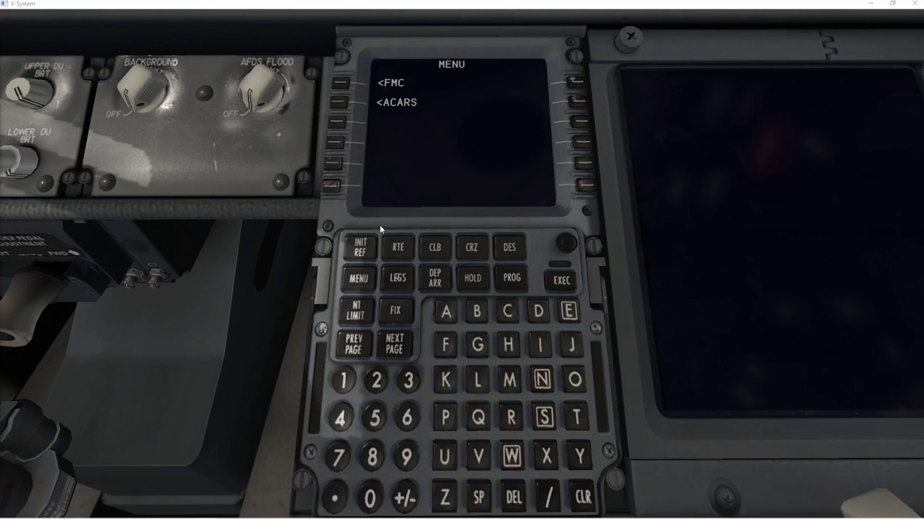
pyautogui.click(342, 83)
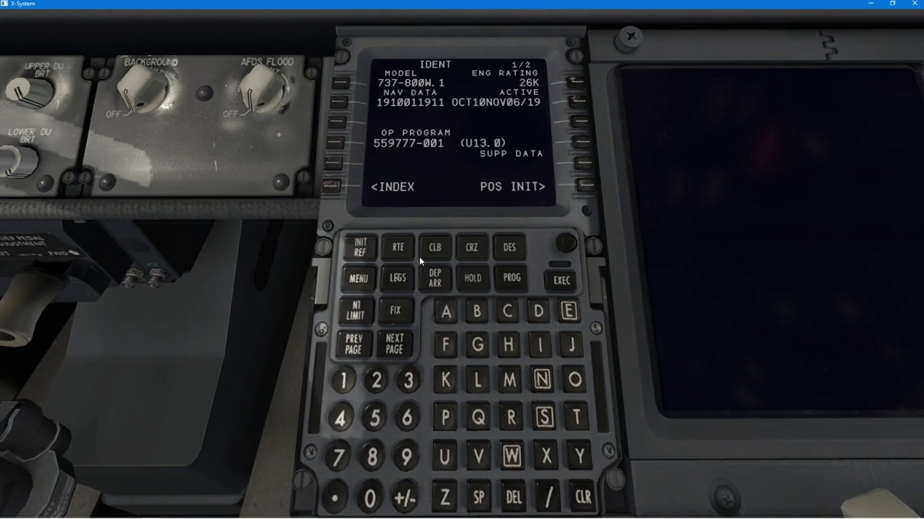
pyautogui.click(401, 344)
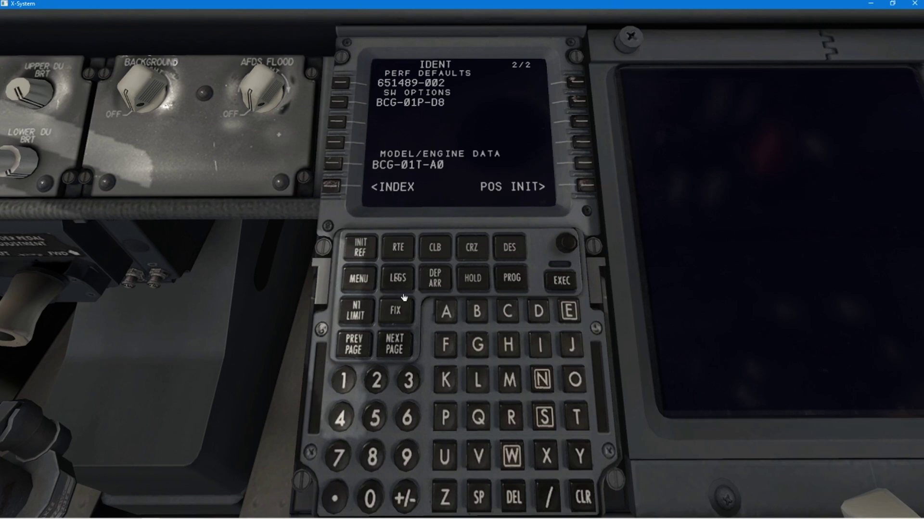
pyautogui.click(361, 343)
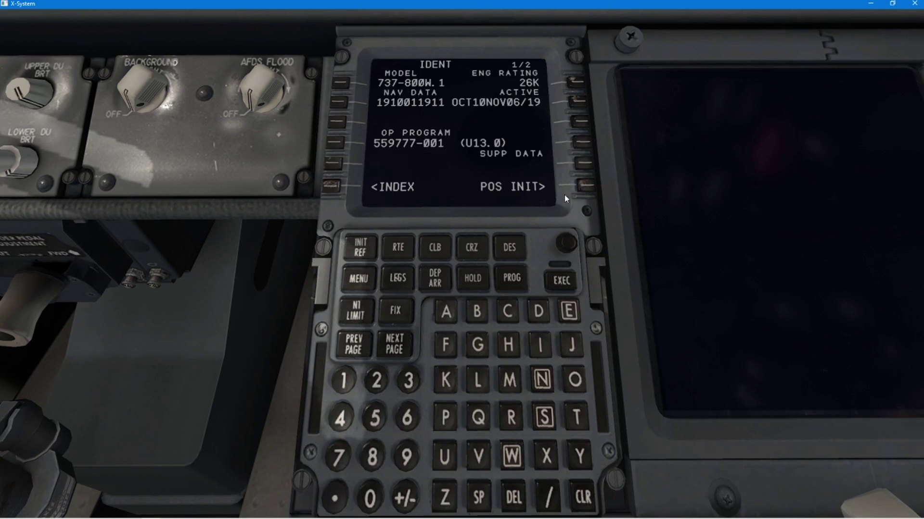
# - Open the FMC position initialisation and enter EGGD as the reference airport and 2 as the gate
pyautogui.click(585, 187)
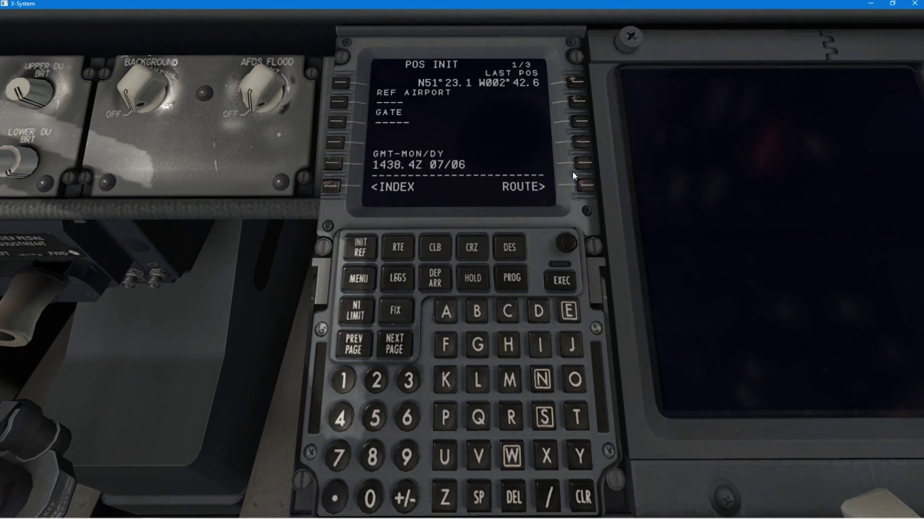
pyautogui.click(570, 317)
pyautogui.click(478, 345)
pyautogui.click(477, 345)
pyautogui.click(539, 312)
pyautogui.click(341, 103)
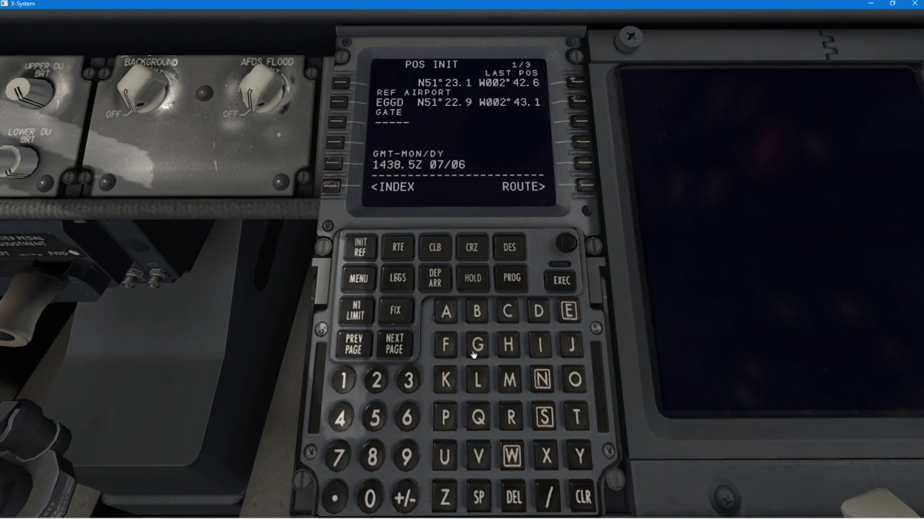
pyautogui.click(377, 380)
pyautogui.click(339, 125)
# - Review the POS REF and POS SHIFT pages and return to the position initialisation page
pyautogui.click(395, 345)
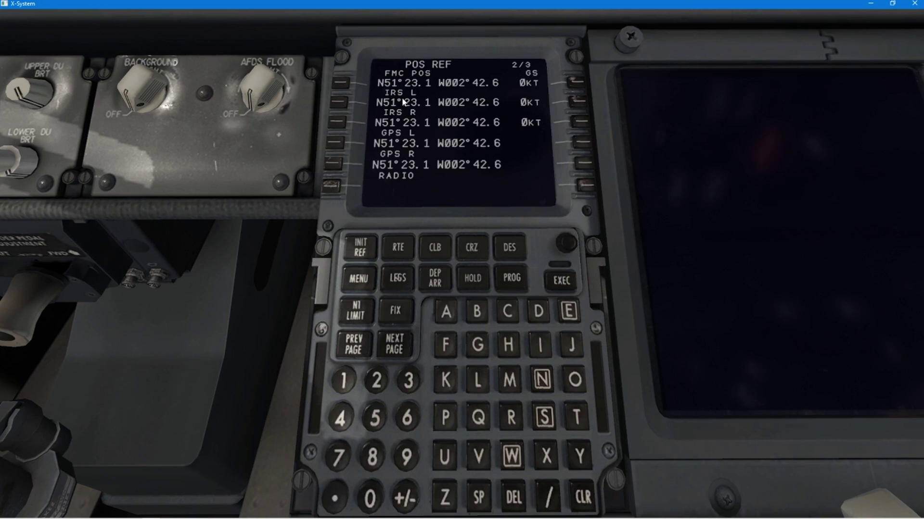
pyautogui.click(395, 345)
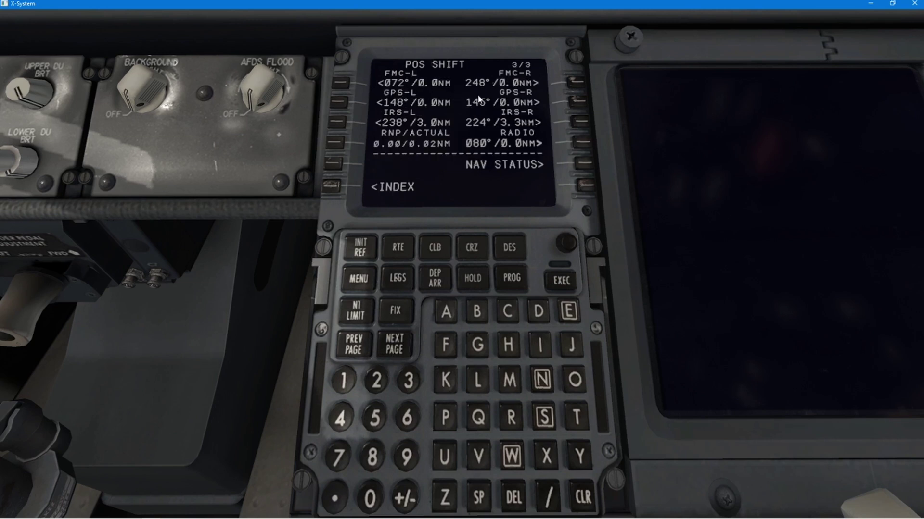
pyautogui.click(378, 345)
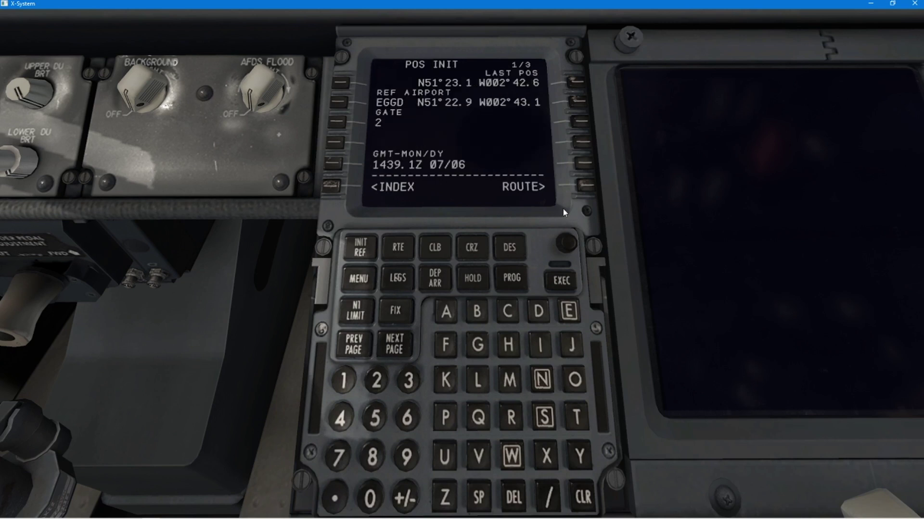
# - Open the FMC route page and enter EGGD as the origin airport
pyautogui.click(587, 186)
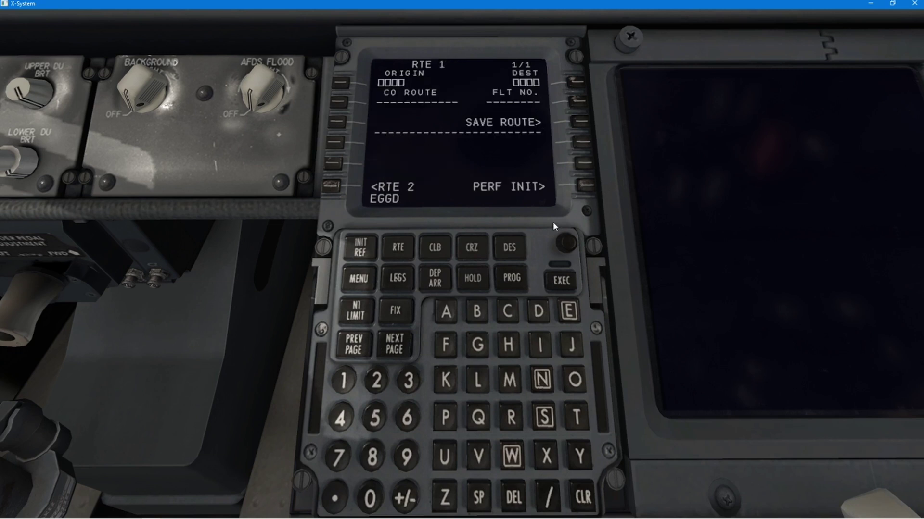
pyautogui.click(342, 83)
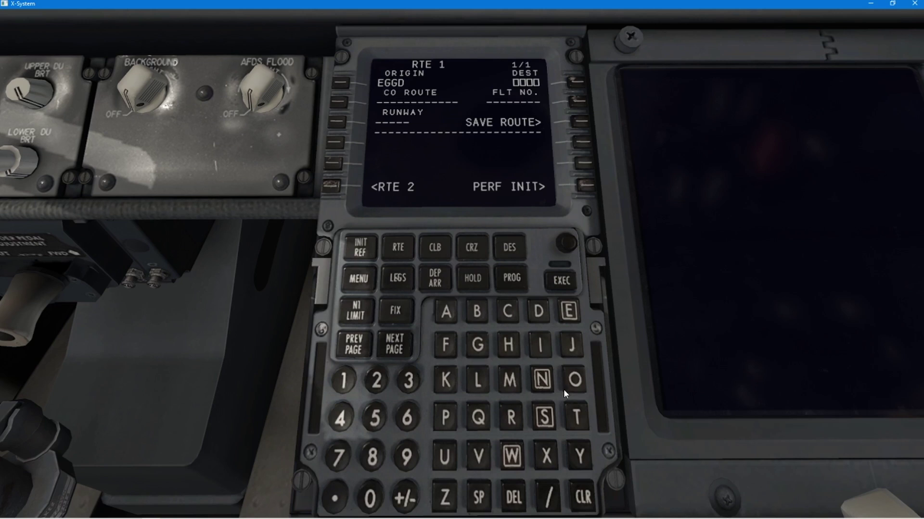
# - Enter LGAV as the destination airport on the FMC route page
pyautogui.click(484, 383)
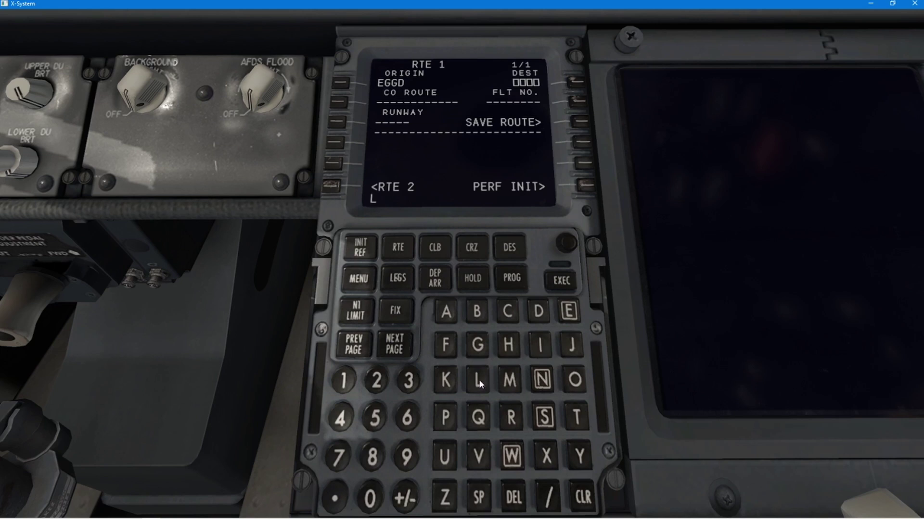
pyautogui.click(477, 347)
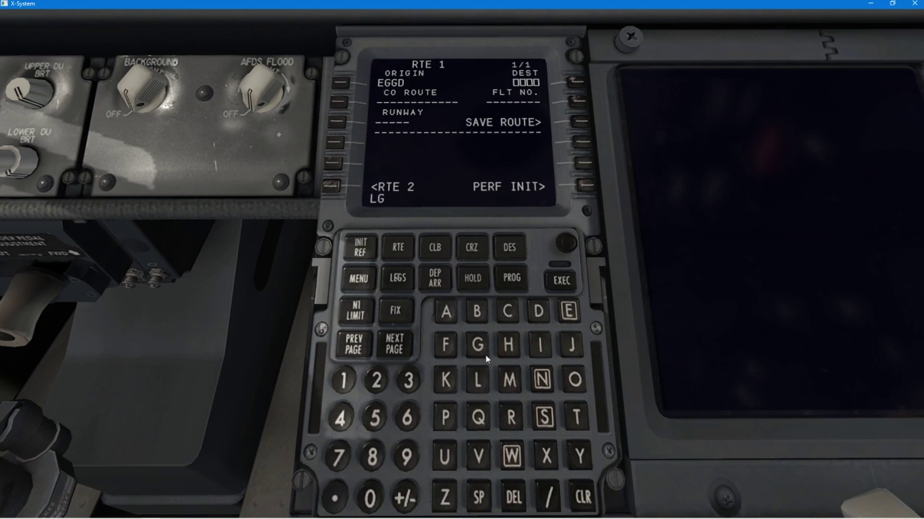
pyautogui.click(450, 315)
pyautogui.click(483, 455)
pyautogui.click(577, 82)
# - Check the arrival airport in the SimBrief flight info in Chrome and return to X-Plane
pyautogui.moveTo(249, 515)
pyautogui.click(187, 512)
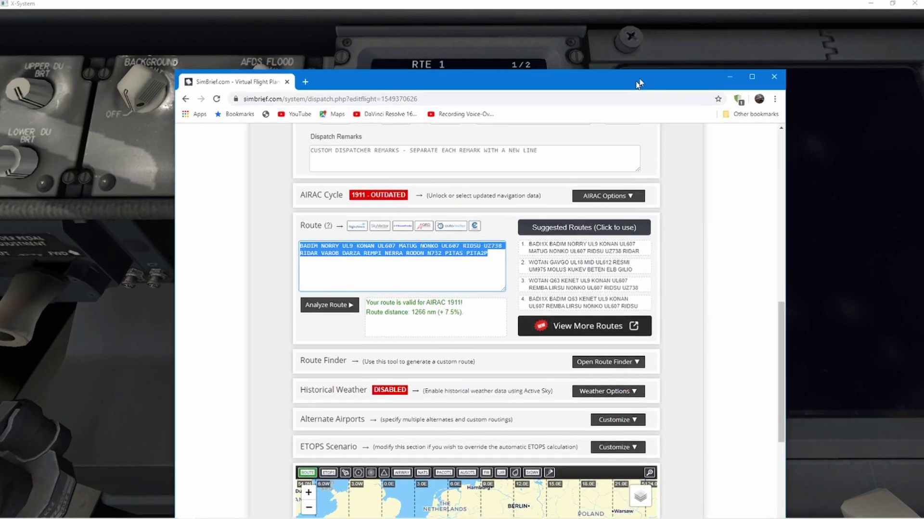
pyautogui.scroll(4, 733, 293)
pyautogui.scroll(3, 734, 294)
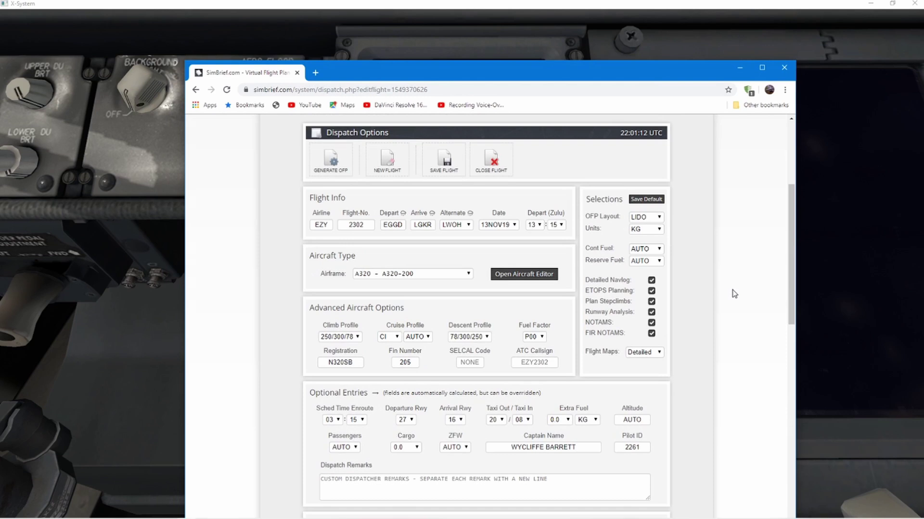
pyautogui.click(421, 225)
pyautogui.moveTo(662, 73); pyautogui.dragTo(0, 43)
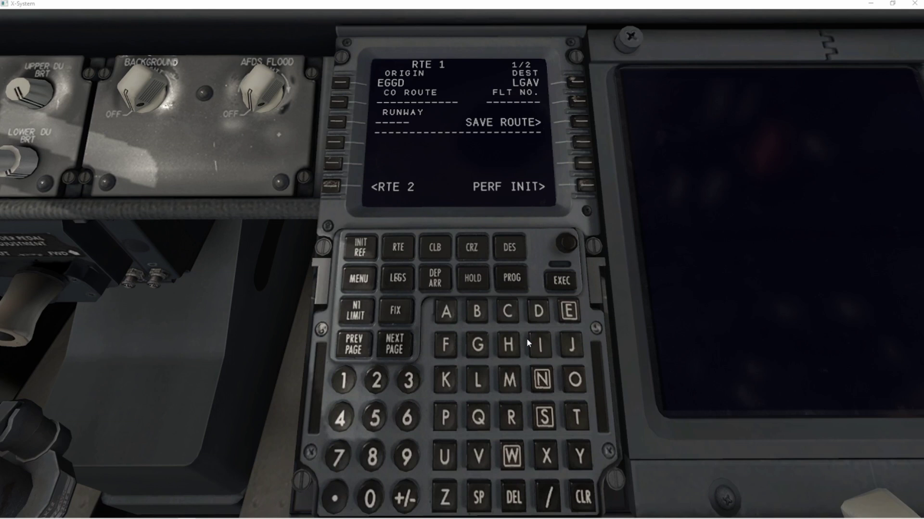
# - Change the FMC route's destination to LGKR and execute the modification
pyautogui.click(479, 380)
pyautogui.click(479, 343)
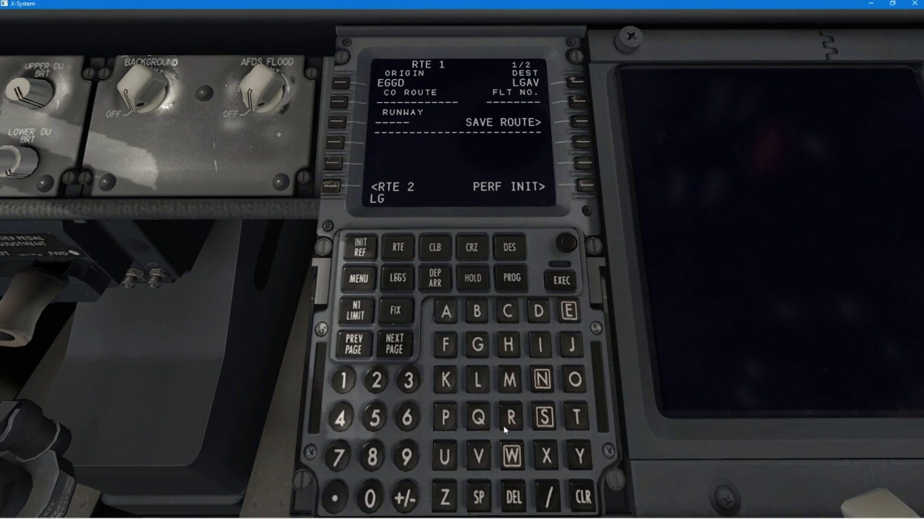
pyautogui.click(442, 372)
pyautogui.click(511, 419)
pyautogui.click(576, 83)
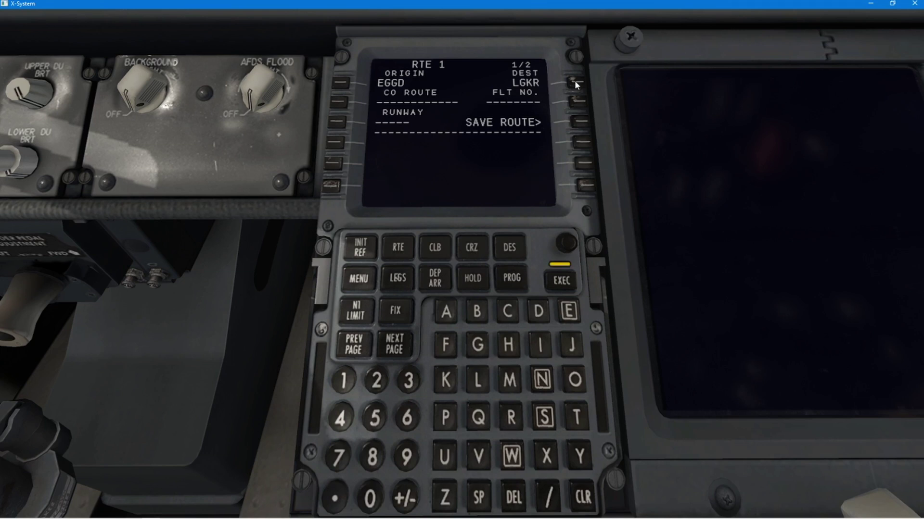
pyautogui.click(562, 282)
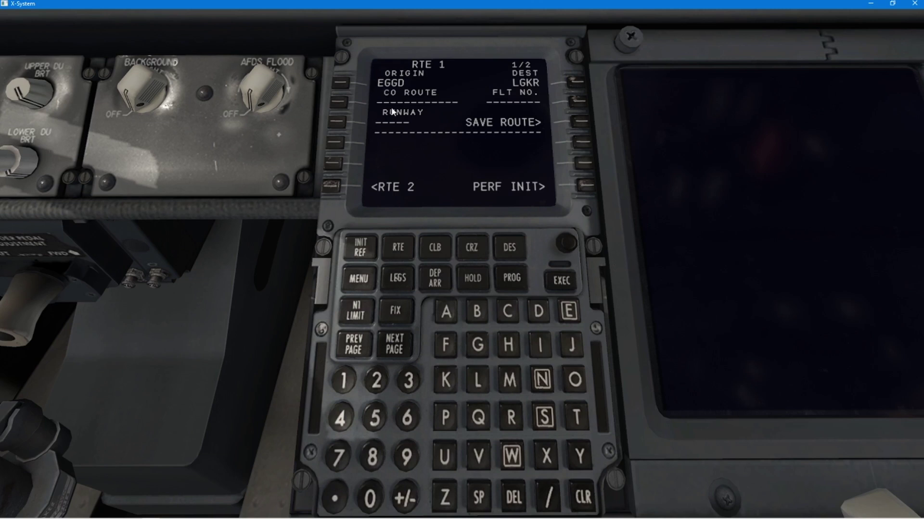
# - Enter 09 as the departure runway on the first page of the FMC route
pyautogui.click(379, 492)
pyautogui.click(407, 461)
pyautogui.click(339, 126)
# - Enter BADIM as the first direct waypoint on page 2 of the FMC route
pyautogui.click(394, 344)
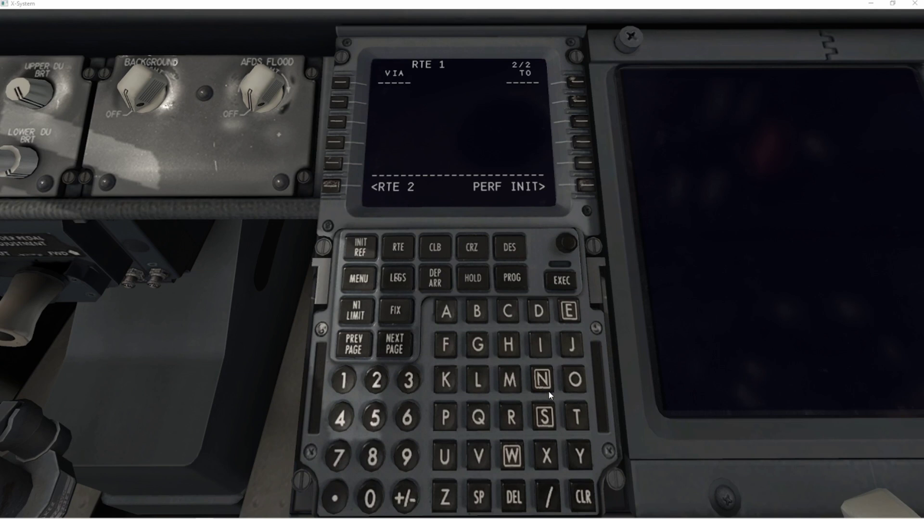
pyautogui.click(480, 312)
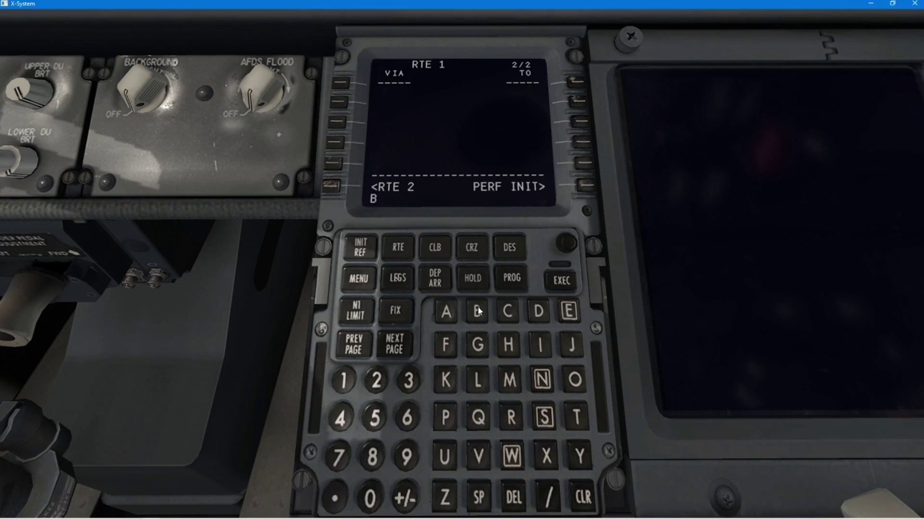
pyautogui.click(455, 313)
pyautogui.click(538, 312)
pyautogui.click(540, 345)
pyautogui.click(510, 380)
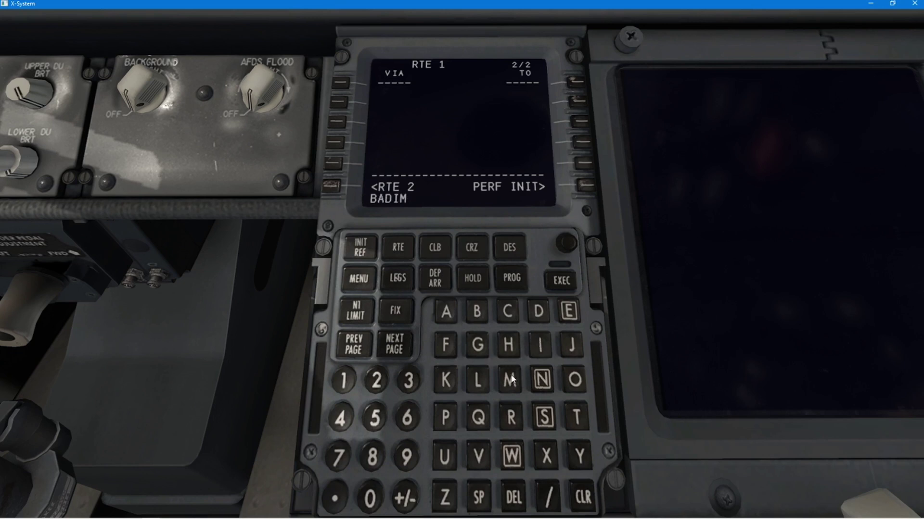
pyautogui.click(575, 83)
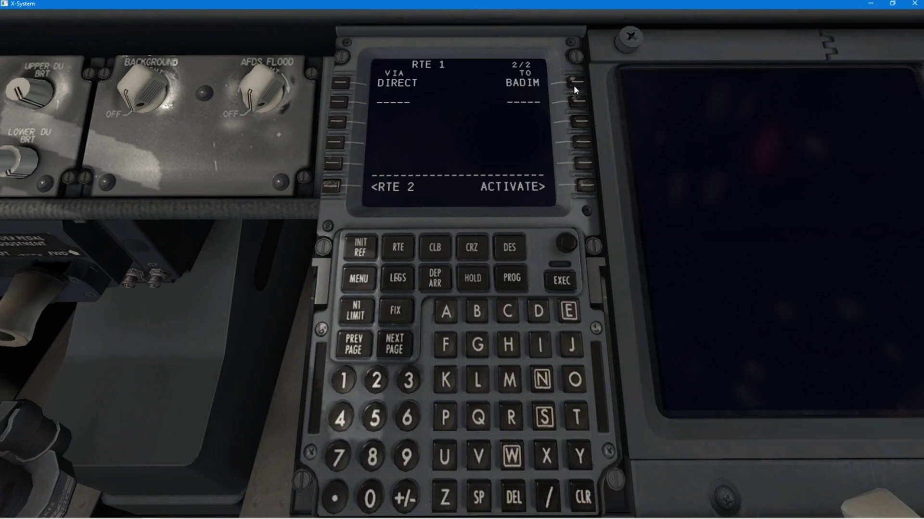
# - Add NORRY as the direct waypoint after BADIM, choosing the N5128.7 W00107.4 position
pyautogui.click(542, 381)
pyautogui.click(574, 381)
pyautogui.click(510, 419)
pyautogui.click(511, 418)
pyautogui.click(579, 456)
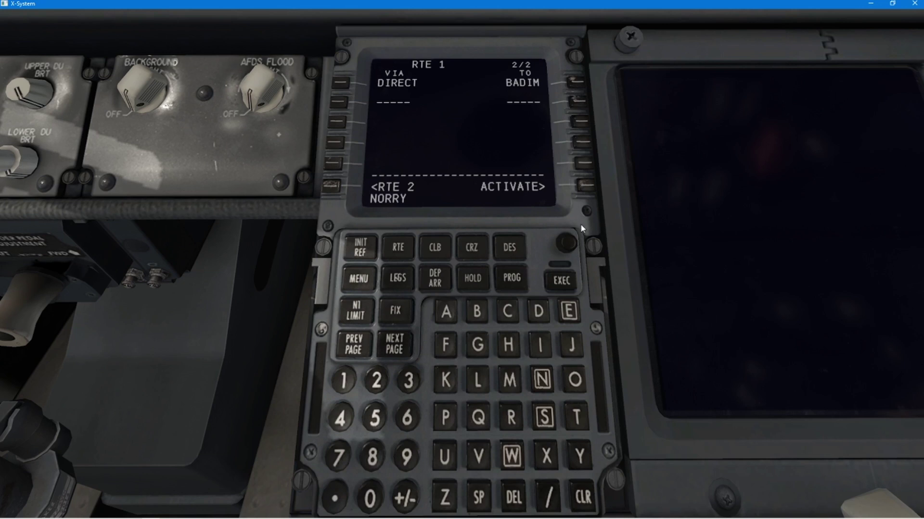
pyautogui.click(577, 102)
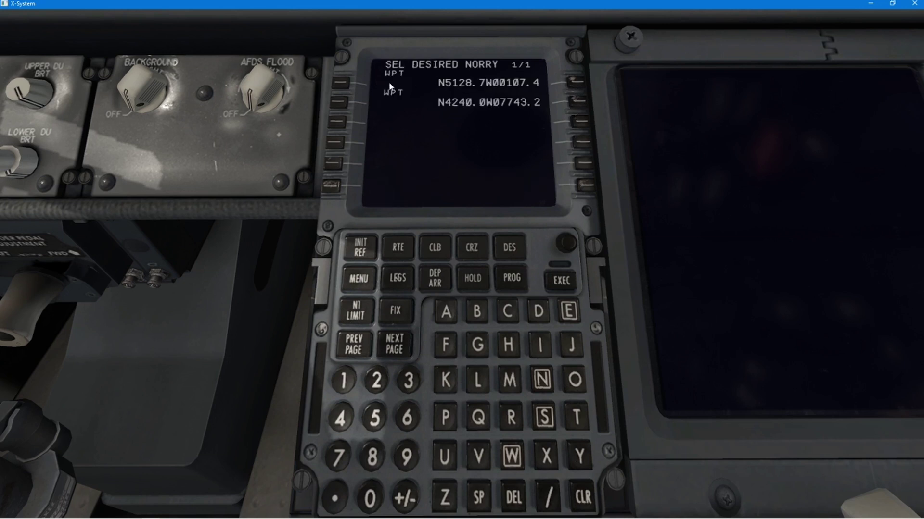
pyautogui.click(341, 83)
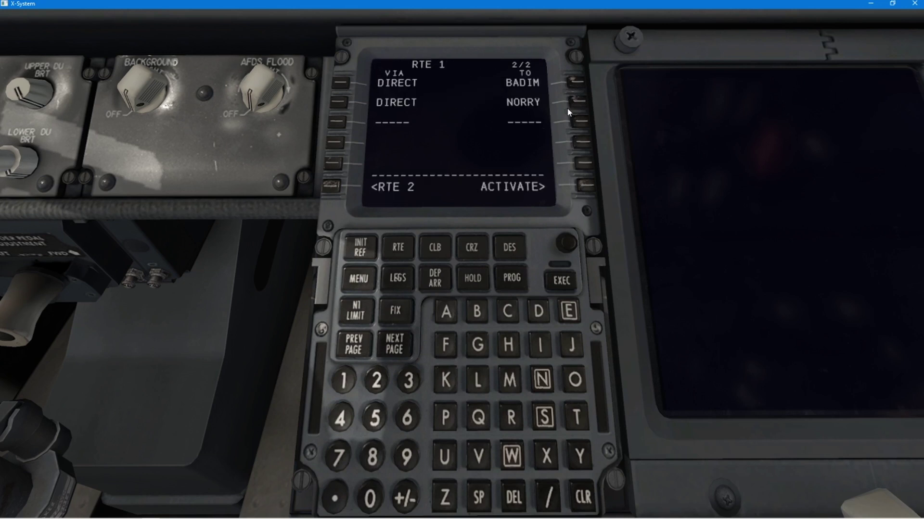
# - Enter airway UL9 as the route segment following NORRY
pyautogui.click(451, 456)
pyautogui.click(479, 379)
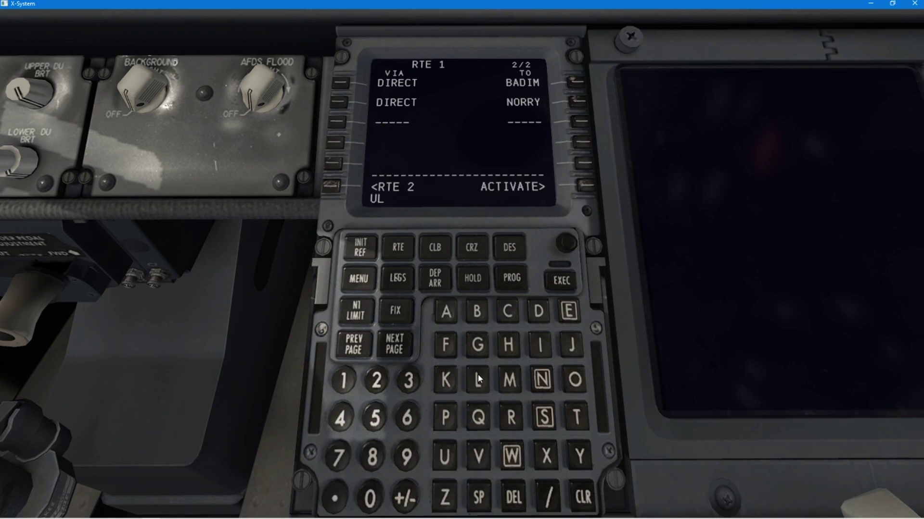
pyautogui.click(411, 461)
pyautogui.click(336, 122)
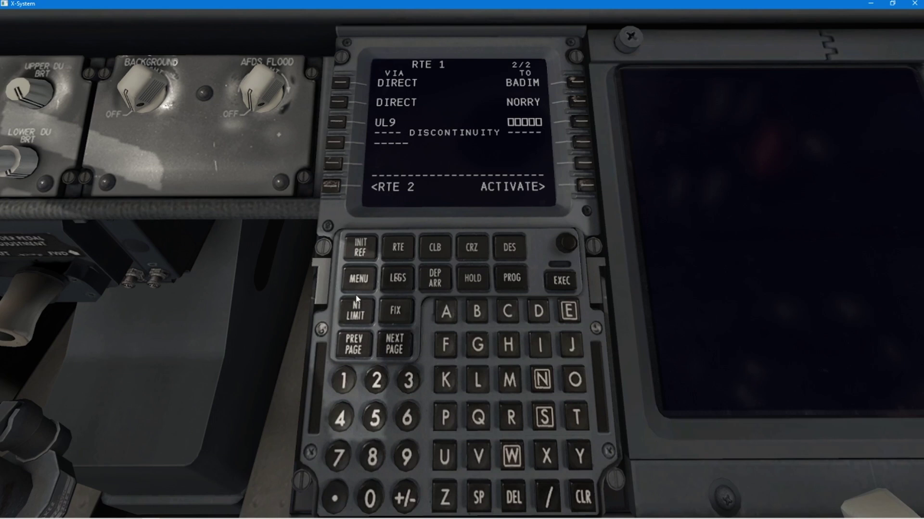
# - Enter airway UL607 as the route segment following UL9
pyautogui.click(446, 457)
pyautogui.click(478, 380)
pyautogui.click(407, 417)
pyautogui.click(370, 498)
pyautogui.click(338, 457)
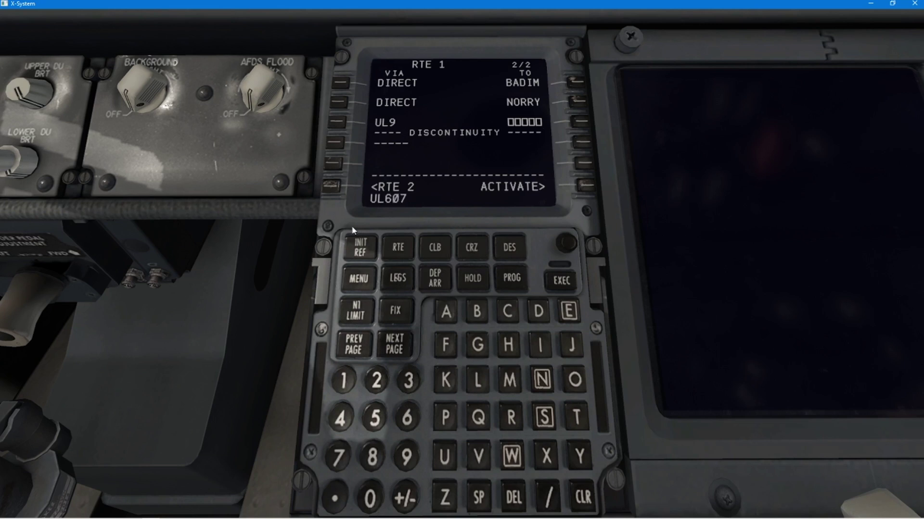
pyautogui.click(336, 145)
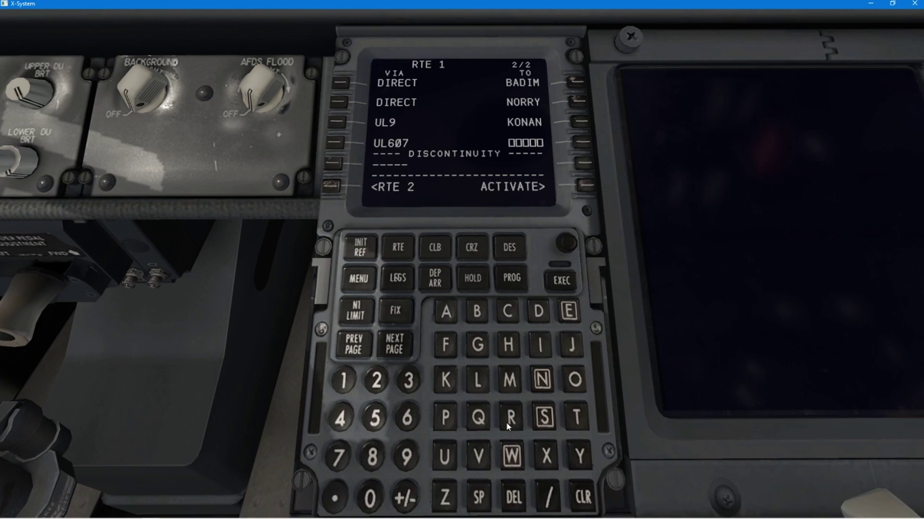
# - Set MATUG as the end waypoint of the UL607 segment following KONAN
pyautogui.click(511, 380)
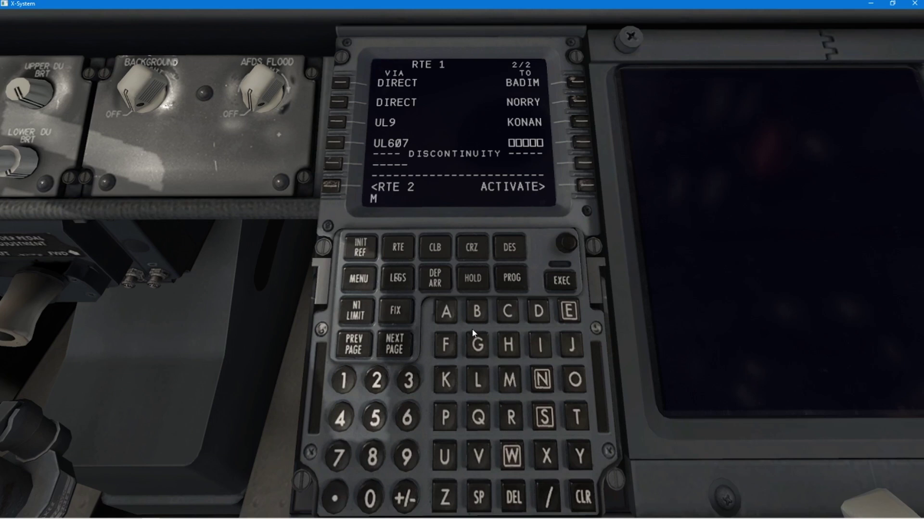
pyautogui.click(447, 312)
pyautogui.click(576, 416)
pyautogui.click(442, 455)
pyautogui.click(473, 350)
pyautogui.click(582, 143)
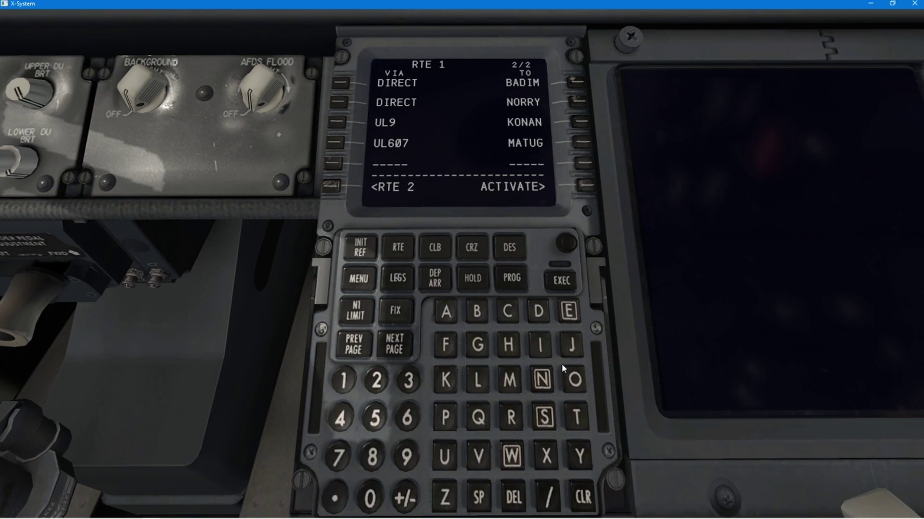
# - Add NONKO as the direct waypoint after MATUG
pyautogui.click(550, 376)
pyautogui.click(575, 380)
pyautogui.click(546, 380)
pyautogui.click(452, 381)
pyautogui.click(575, 381)
pyautogui.click(584, 164)
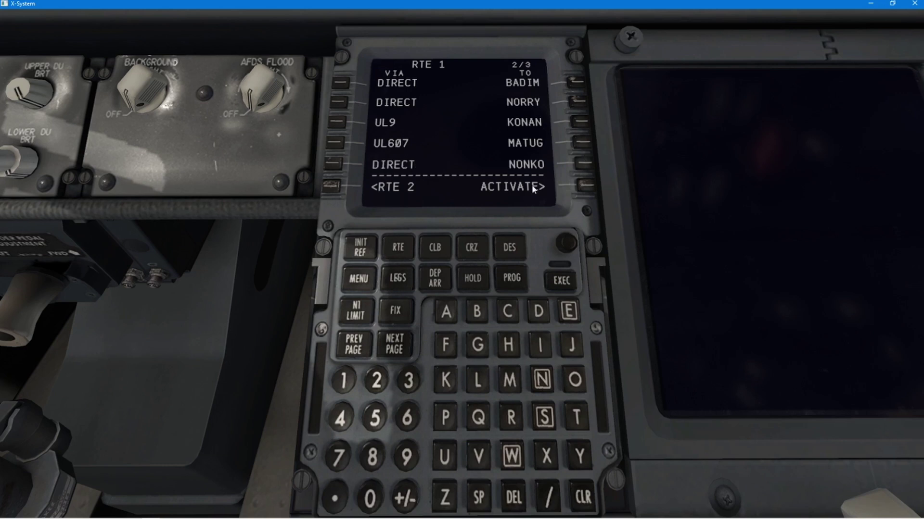
# - Enter airway UL607 as the first segment on page 3 of the FMC route
pyautogui.click(393, 347)
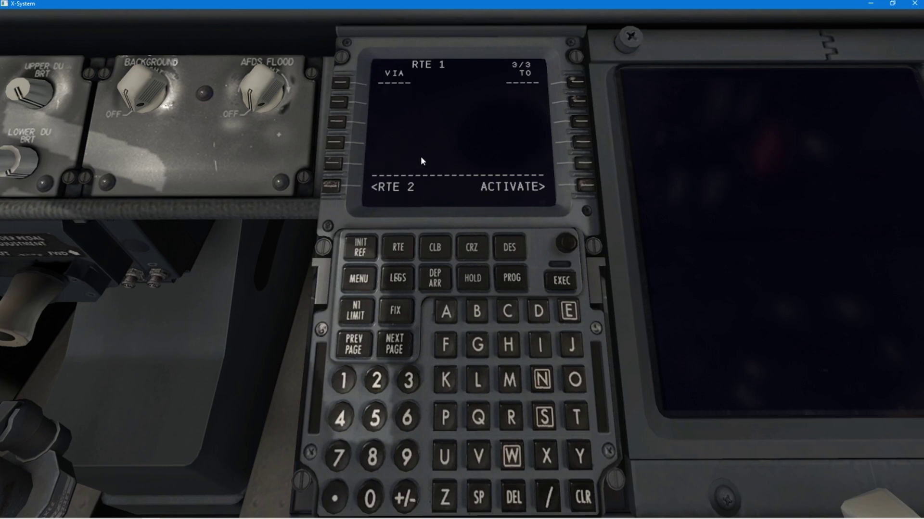
pyautogui.click(445, 456)
pyautogui.click(479, 382)
pyautogui.click(409, 415)
pyautogui.click(380, 500)
pyautogui.click(346, 459)
pyautogui.click(340, 84)
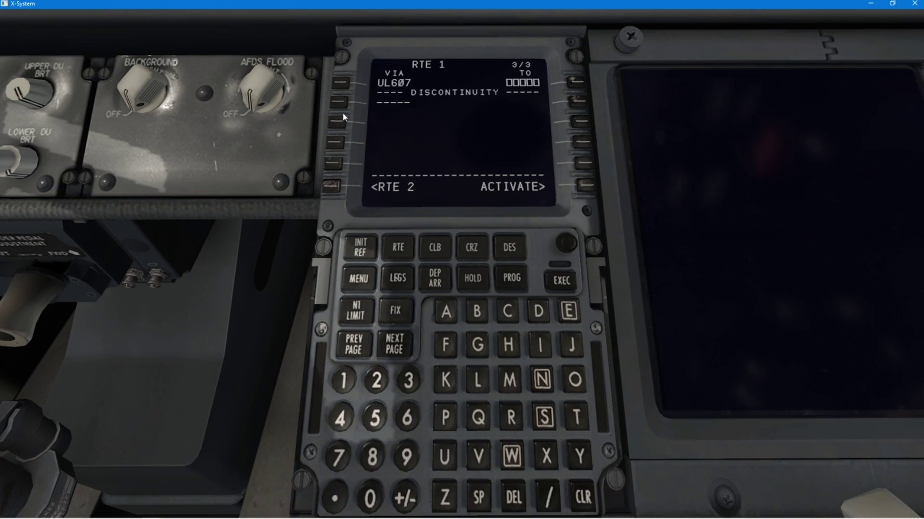
# - Enter airway UZ738 as the route segment following the second UL607 entry
pyautogui.click(448, 455)
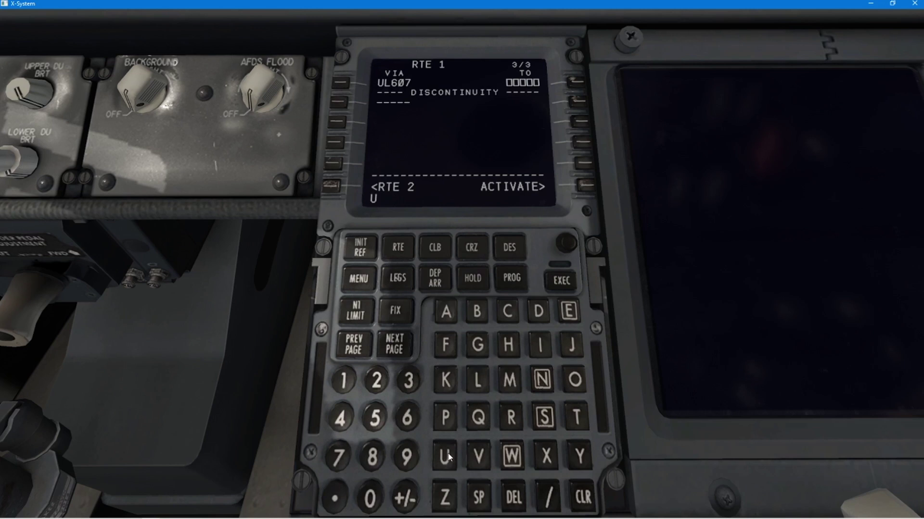
pyautogui.click(442, 501)
pyautogui.click(341, 458)
pyautogui.click(409, 380)
pyautogui.click(373, 456)
pyautogui.click(340, 106)
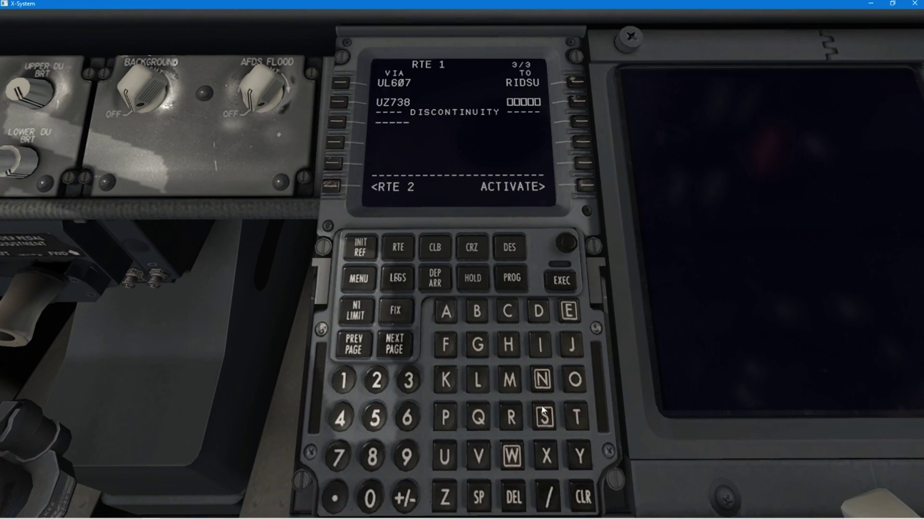
# - Set RIDAR as the end waypoint of the UZ738 segment
pyautogui.click(511, 417)
pyautogui.click(540, 345)
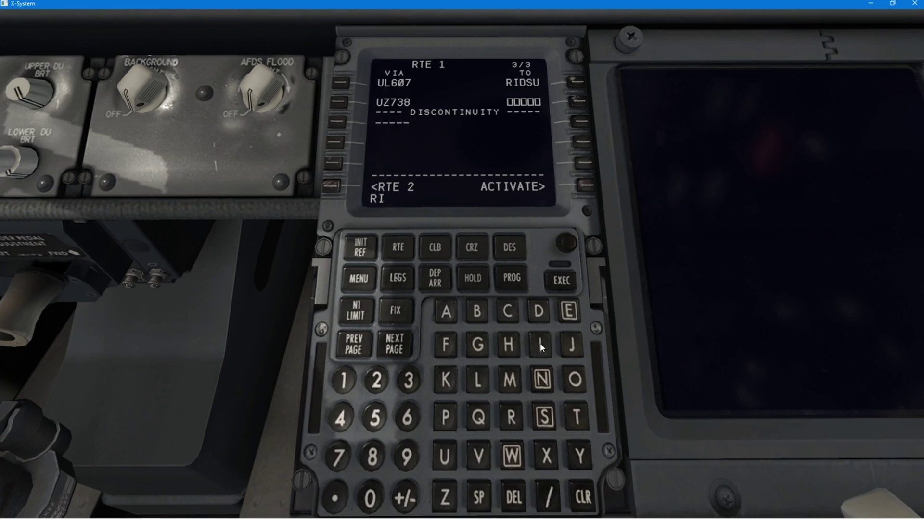
pyautogui.click(538, 315)
pyautogui.click(447, 311)
pyautogui.click(511, 416)
pyautogui.click(577, 103)
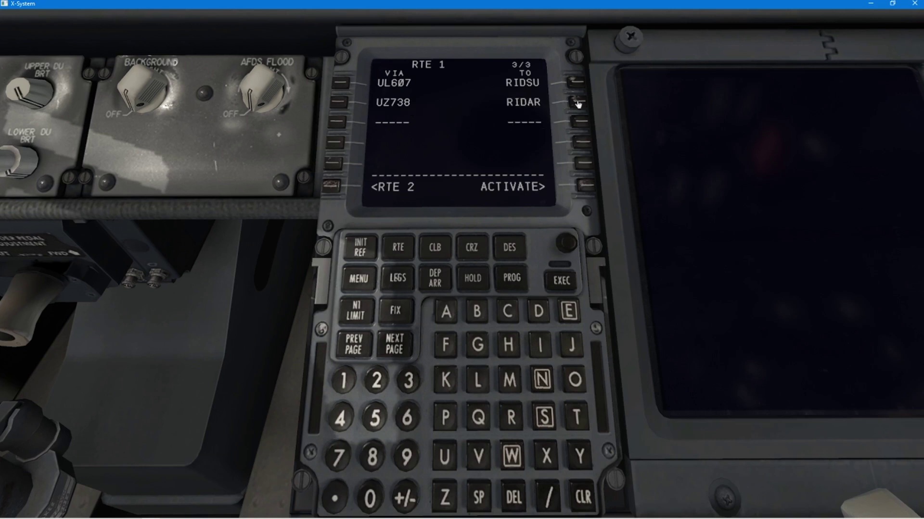
# - Add VAROB as the direct waypoint after RIDAR
pyautogui.click(478, 455)
pyautogui.click(447, 314)
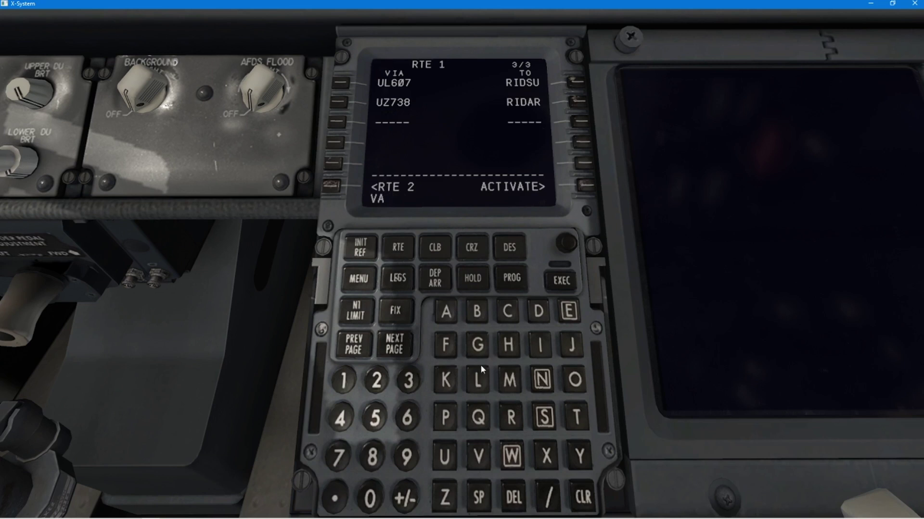
pyautogui.click(513, 416)
pyautogui.click(574, 380)
pyautogui.click(477, 312)
pyautogui.click(579, 124)
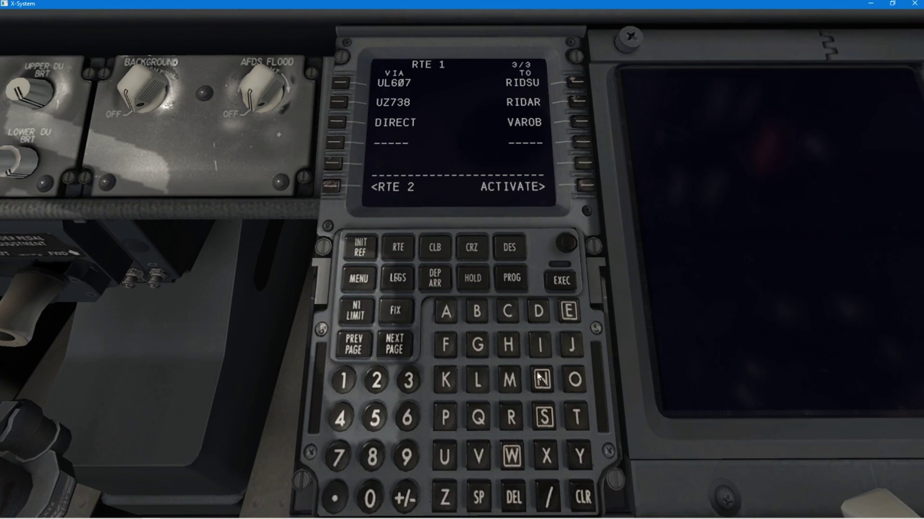
# - Add DARZA as the direct waypoint after VAROB
pyautogui.click(540, 314)
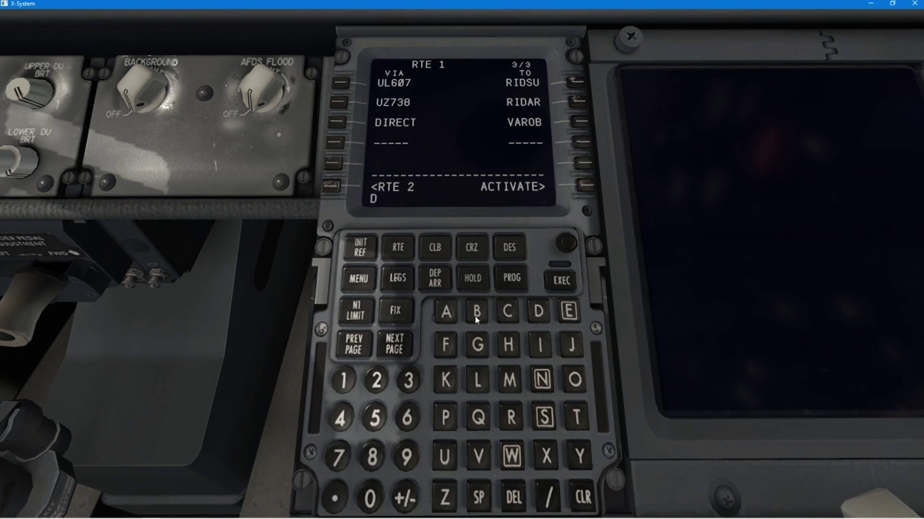
pyautogui.click(447, 313)
pyautogui.click(510, 418)
pyautogui.click(448, 498)
pyautogui.click(447, 314)
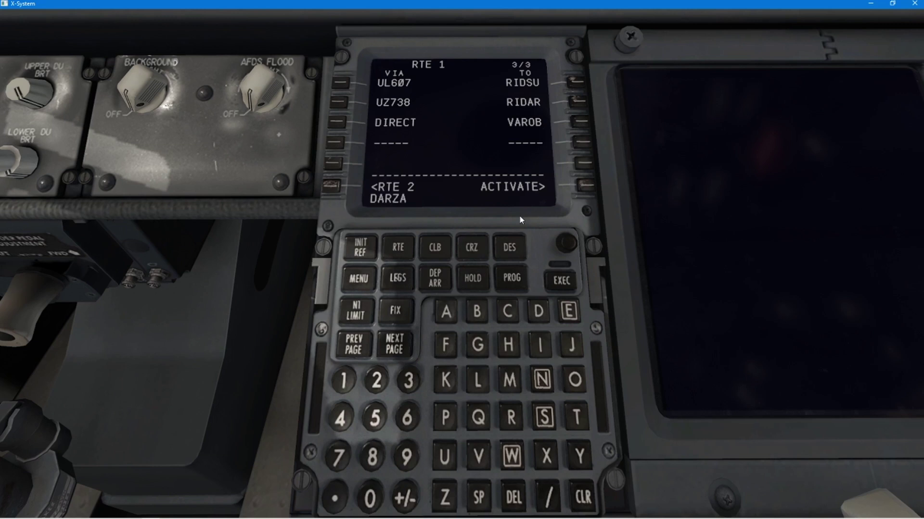
pyautogui.click(581, 143)
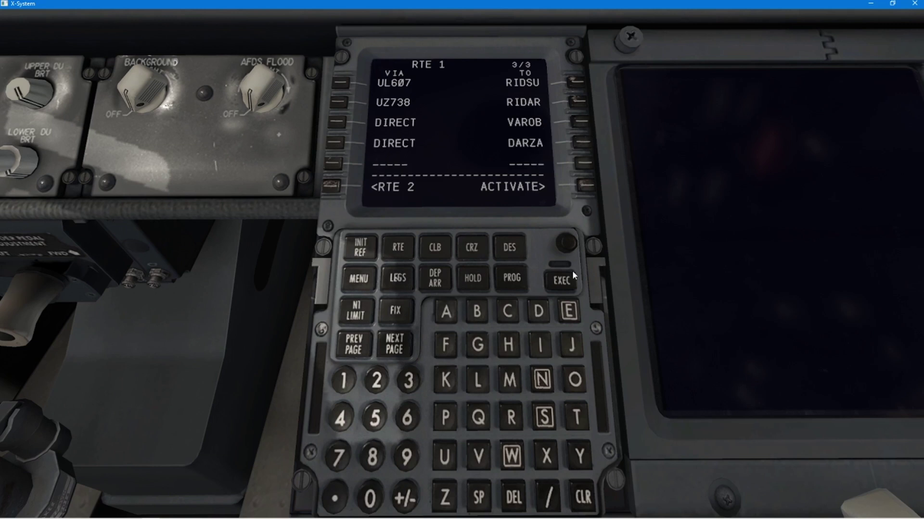
# - Add REMPI as the direct waypoint after DARZA
pyautogui.click(519, 421)
pyautogui.click(569, 313)
pyautogui.click(511, 385)
pyautogui.click(447, 418)
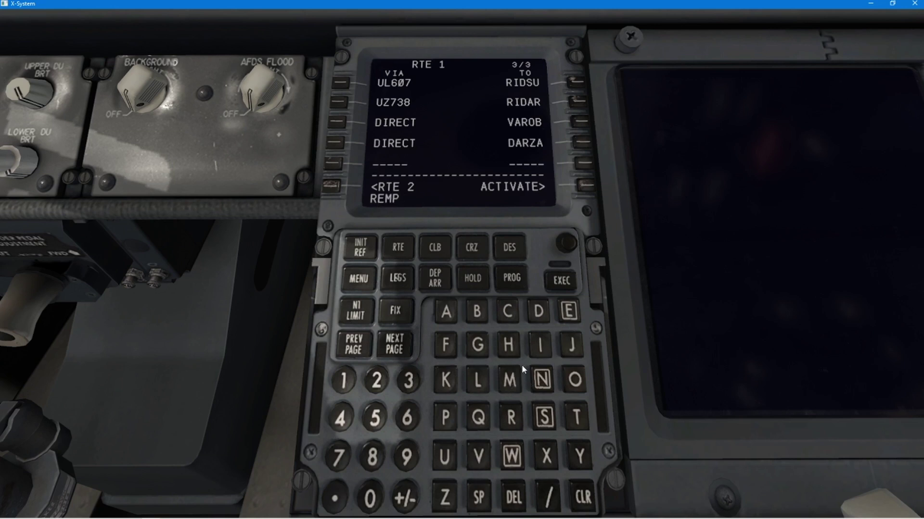
pyautogui.click(539, 344)
pyautogui.click(581, 164)
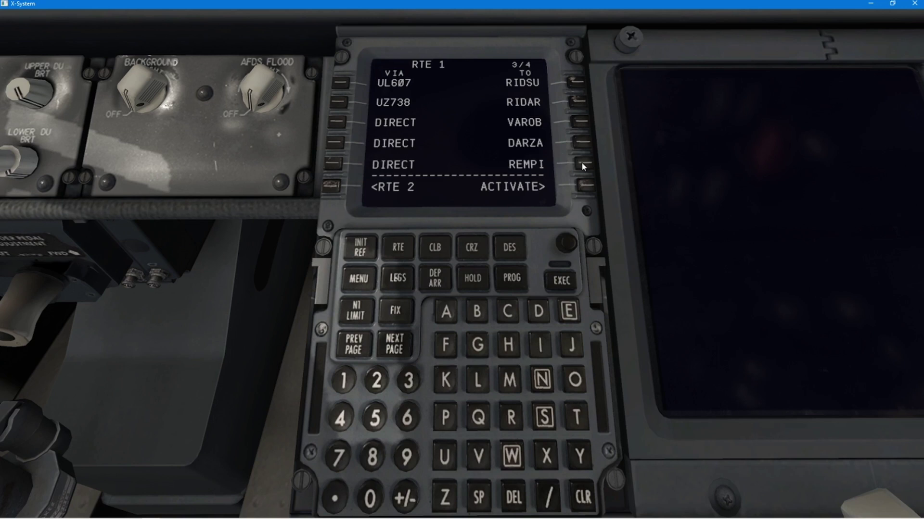
# - Enter NERRA as the first direct waypoint on page 4 of the FMC route
pyautogui.click(395, 348)
pyautogui.click(545, 380)
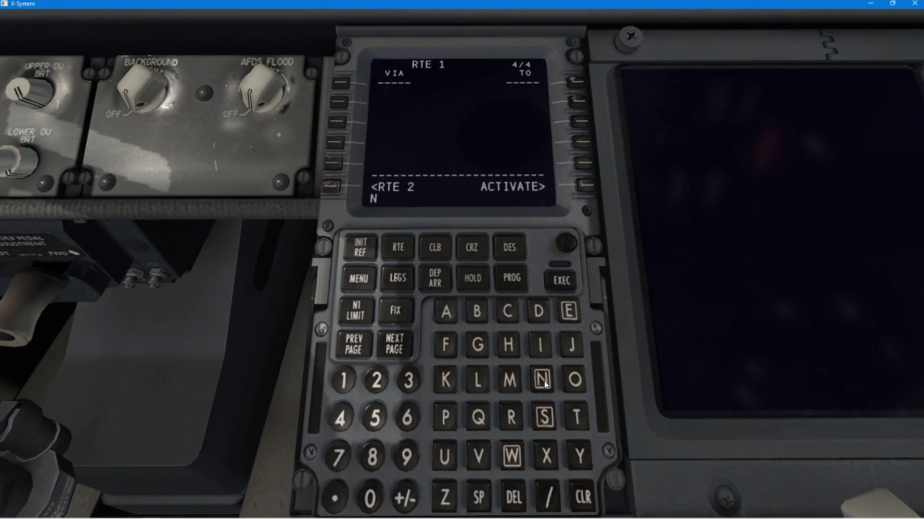
pyautogui.click(570, 313)
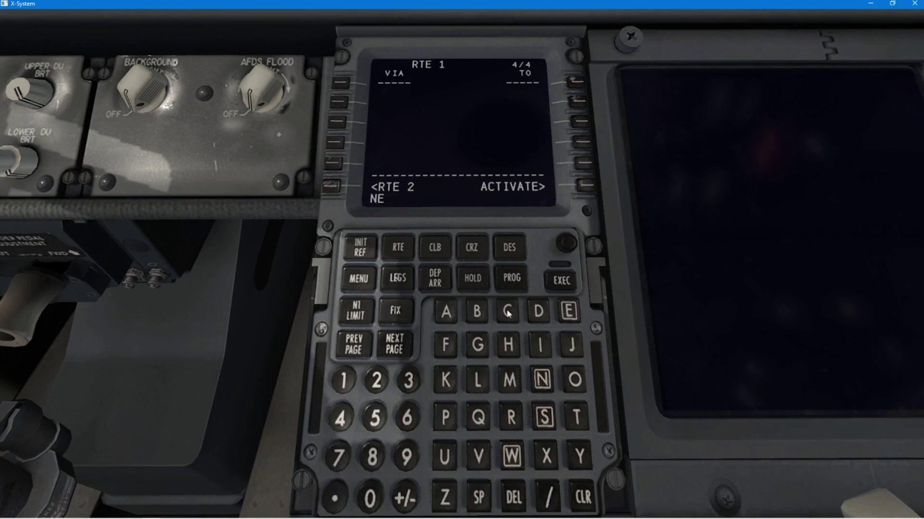
pyautogui.click(513, 419)
pyautogui.click(512, 419)
pyautogui.click(447, 315)
pyautogui.click(575, 83)
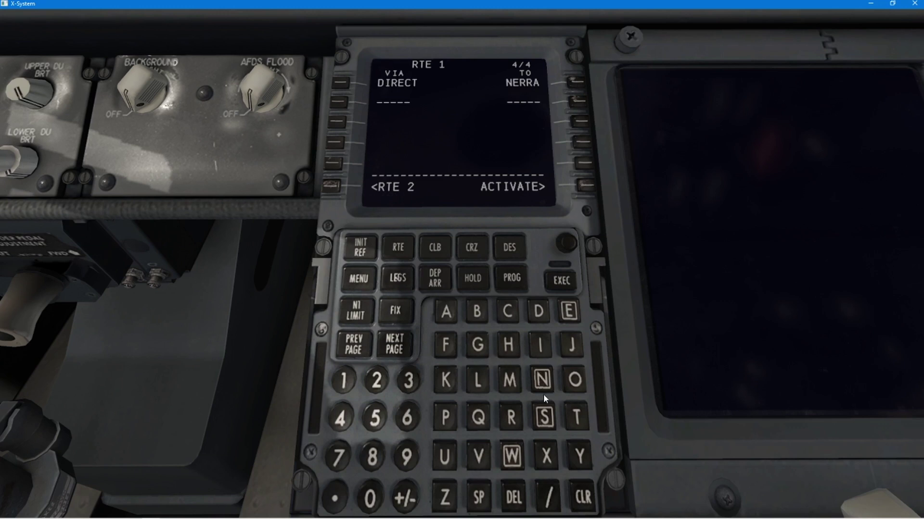
# - Add RODON as the direct waypoint after NERRA
pyautogui.click(511, 417)
pyautogui.click(575, 380)
pyautogui.click(541, 309)
pyautogui.click(576, 379)
pyautogui.click(542, 380)
pyautogui.click(579, 103)
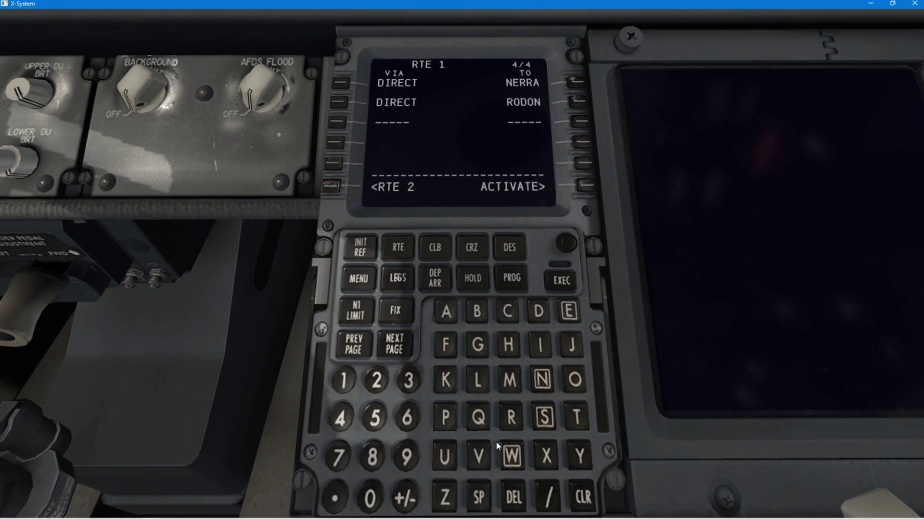
# - Enter airway N732 as the route segment following RODON
pyautogui.click(542, 380)
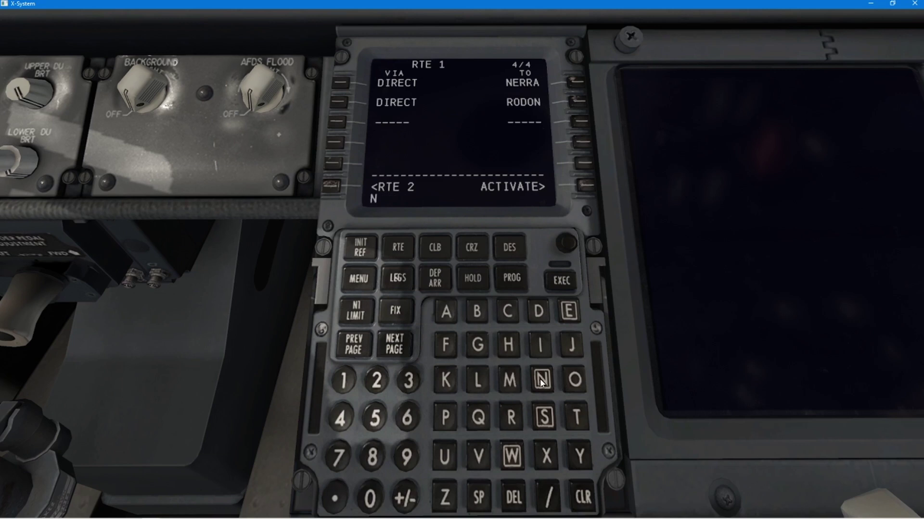
pyautogui.click(340, 457)
pyautogui.click(407, 381)
pyautogui.click(375, 383)
pyautogui.click(338, 124)
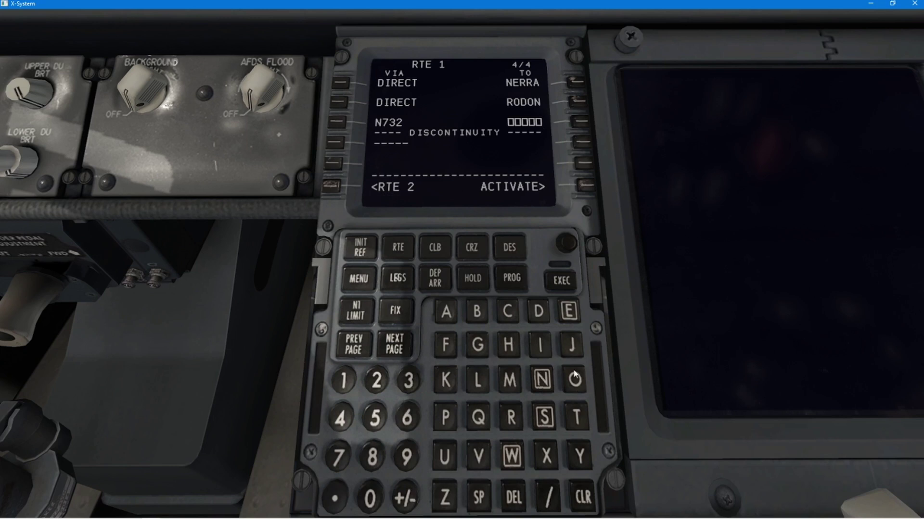
# - Set PITAS as the end waypoint of the N732 segment and activate the route
pyautogui.click(445, 416)
pyautogui.click(546, 343)
pyautogui.click(576, 416)
pyautogui.click(446, 312)
pyautogui.click(543, 418)
pyautogui.click(582, 123)
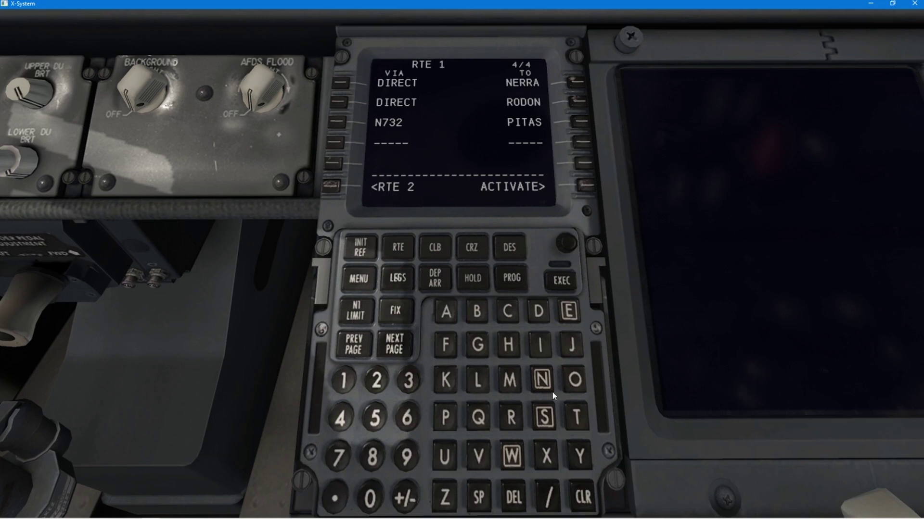
pyautogui.click(587, 185)
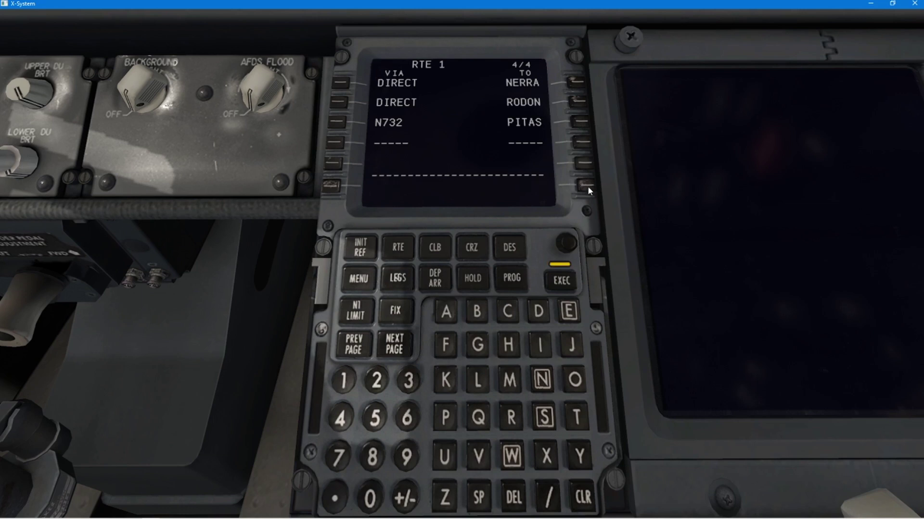
# - Execute the activated route and set the EGGD departure to runway 09 with the EXMO1Z SID
pyautogui.click(561, 281)
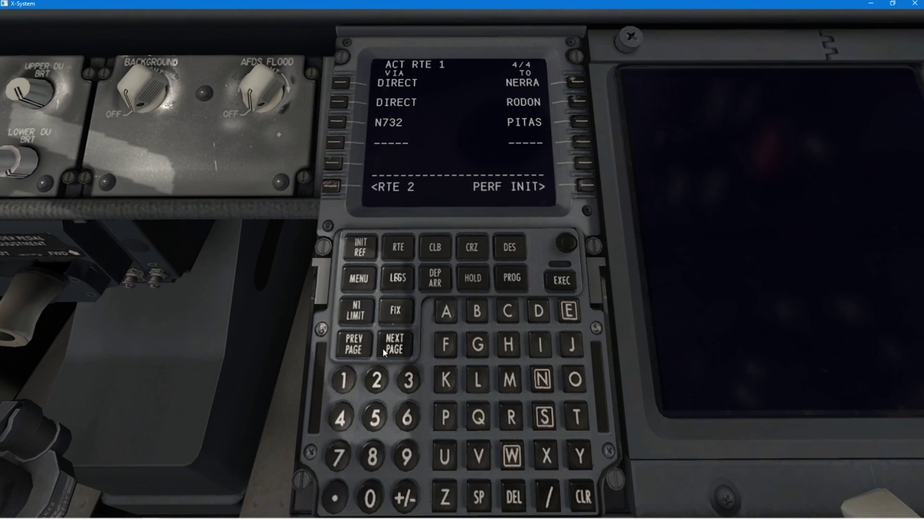
pyautogui.click(435, 277)
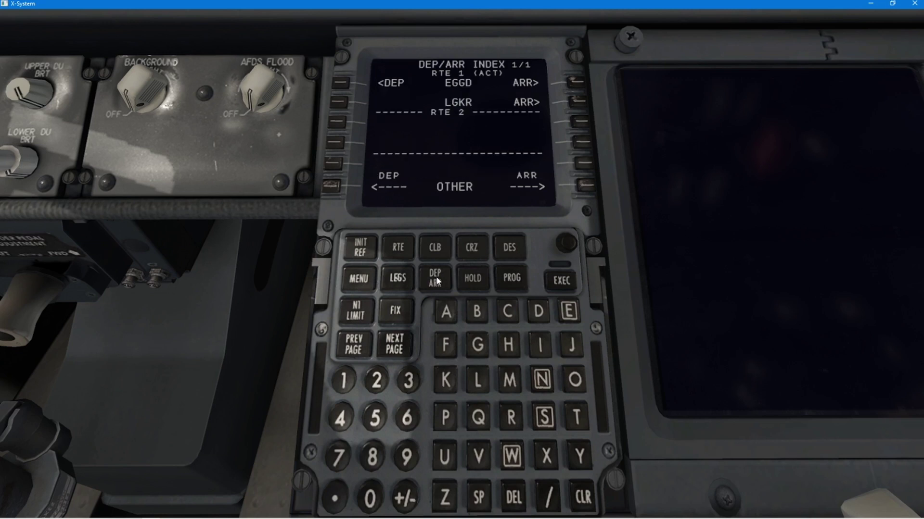
pyautogui.click(342, 85)
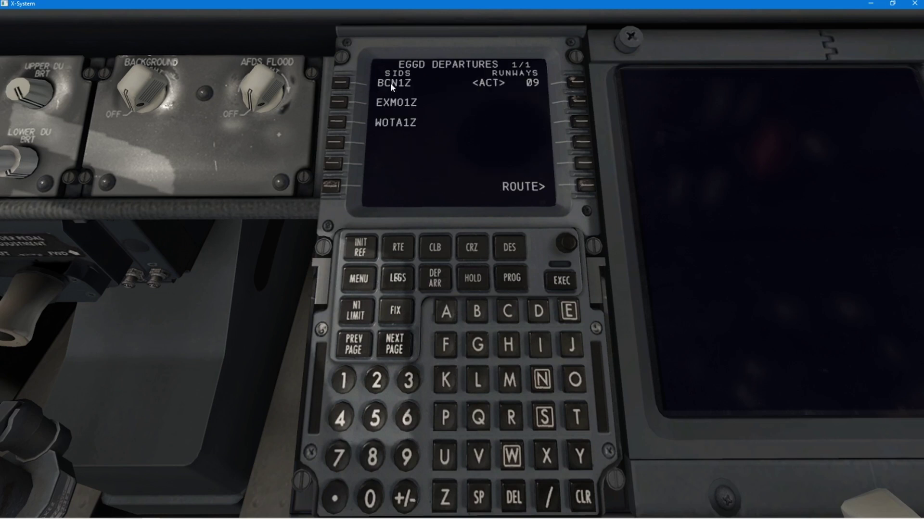
pyautogui.click(579, 85)
pyautogui.click(579, 86)
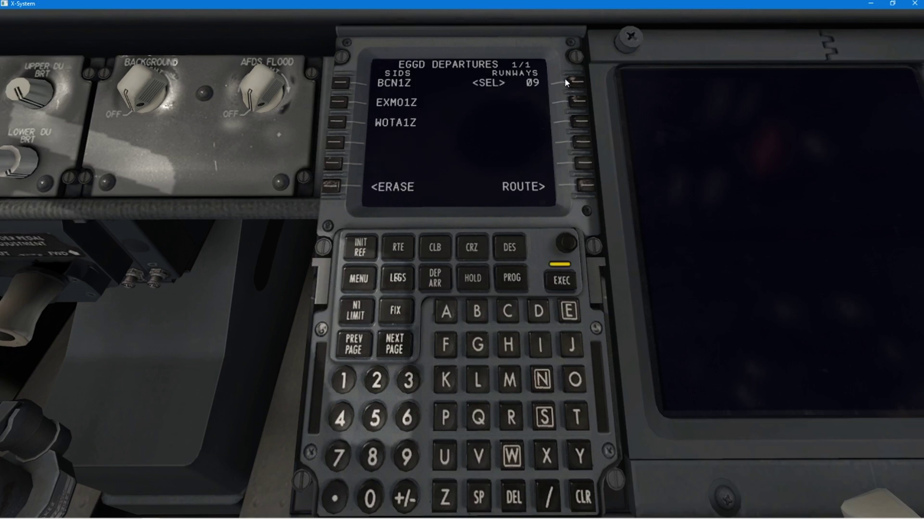
pyautogui.click(340, 104)
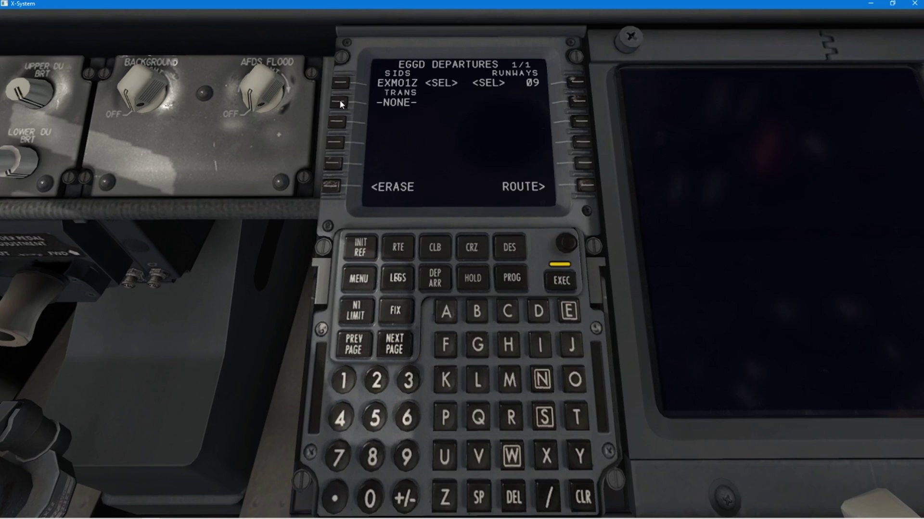
pyautogui.click(563, 280)
# - Select the PITA2P STAR for the arrival at LGKR
pyautogui.click(437, 278)
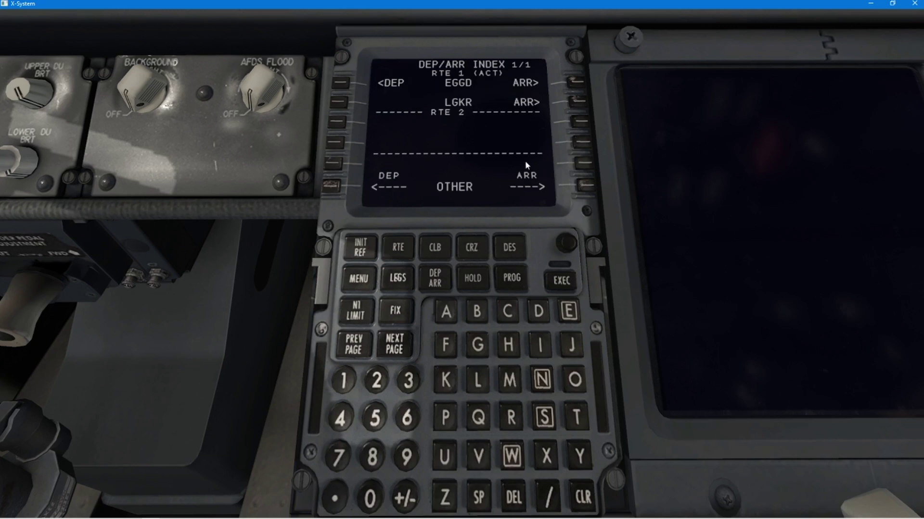
pyautogui.click(581, 103)
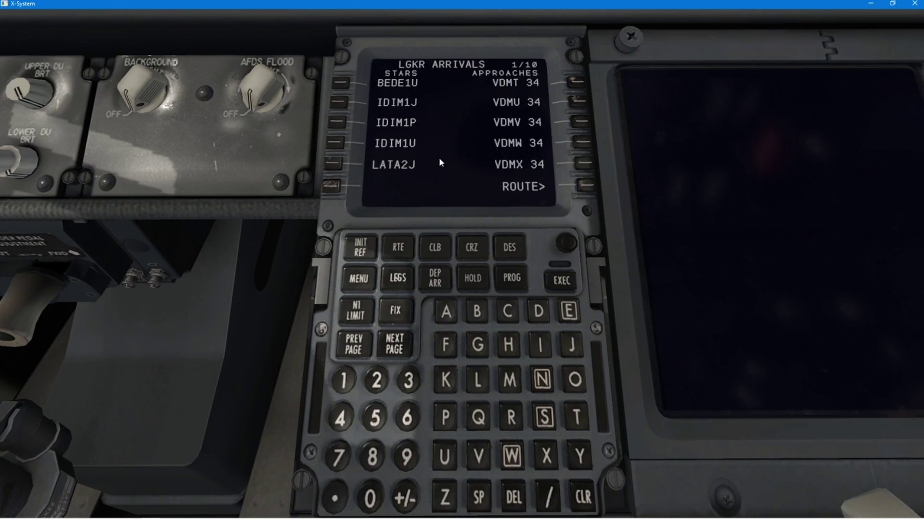
pyautogui.click(392, 332)
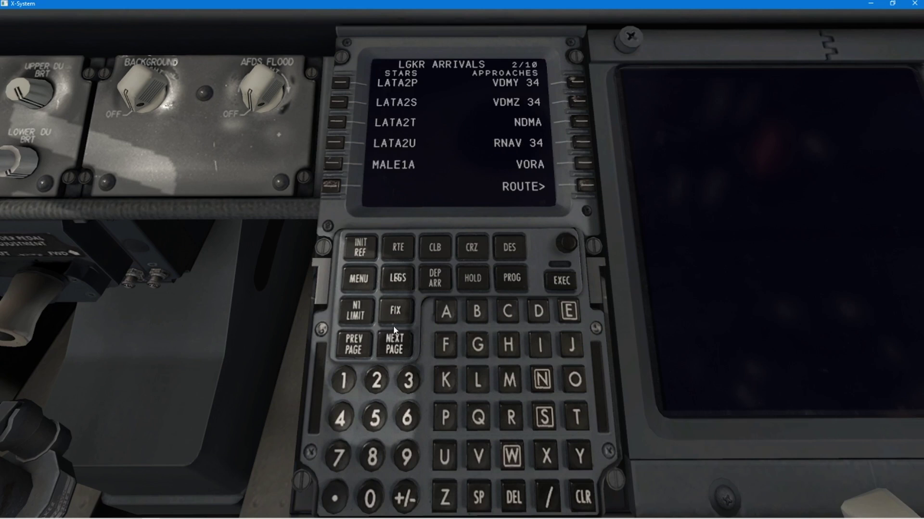
pyautogui.click(397, 347)
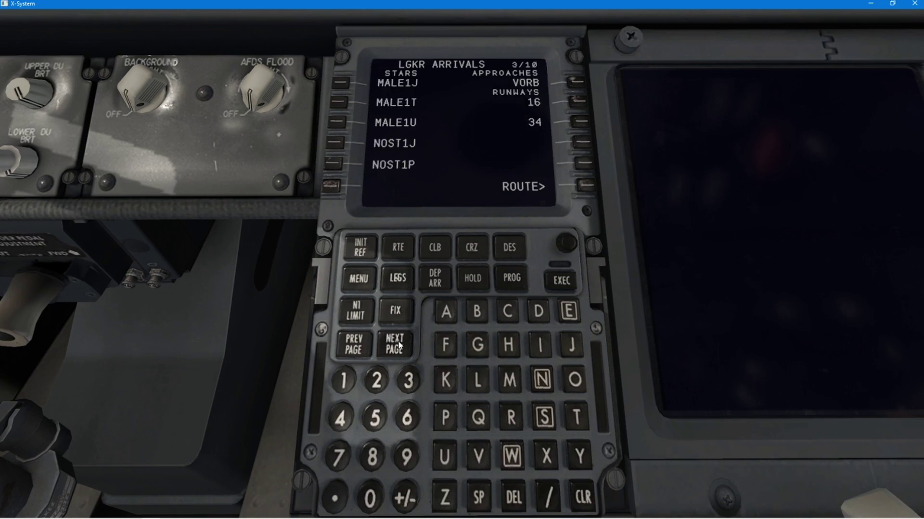
pyautogui.click(398, 346)
pyautogui.click(399, 346)
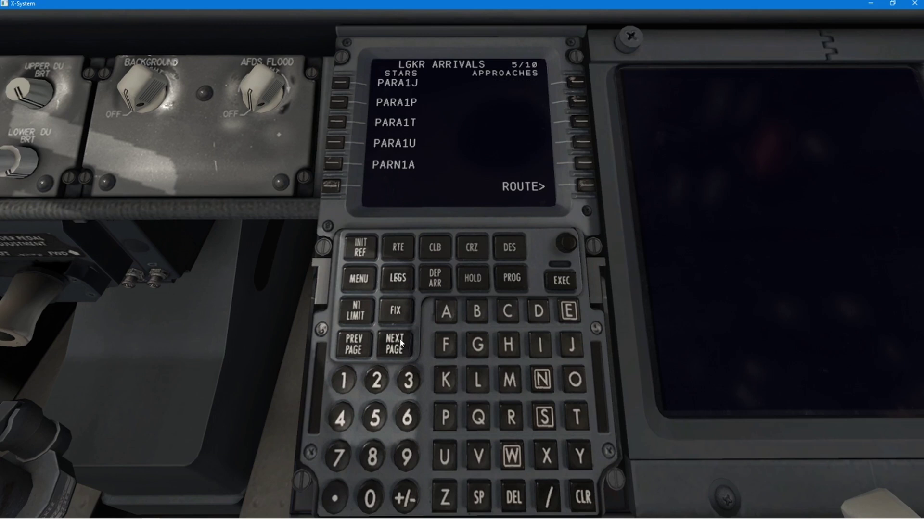
pyautogui.click(403, 340)
pyautogui.click(395, 338)
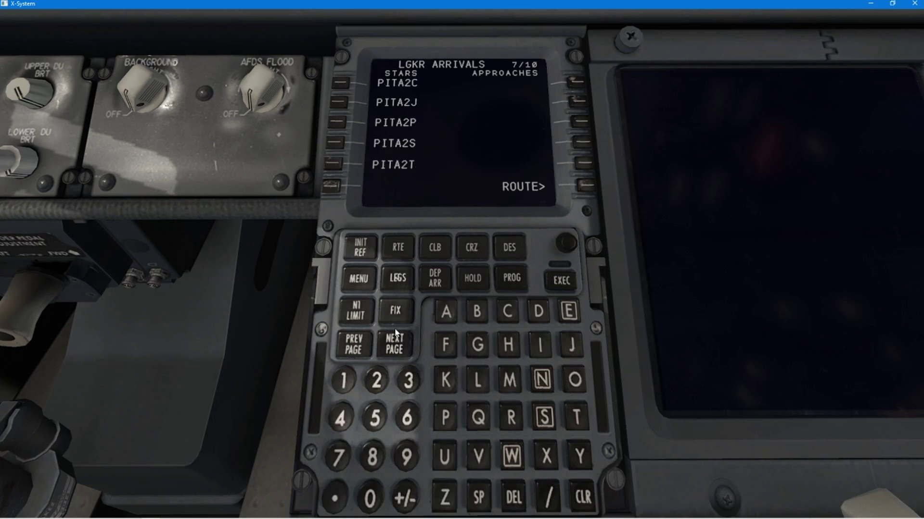
pyautogui.click(338, 122)
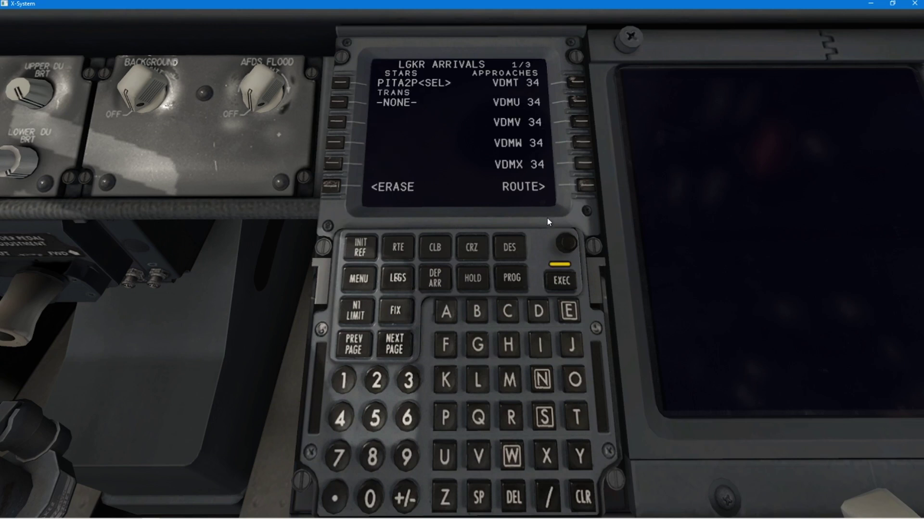
# - Select the VDMT 34 approach for LGKR and execute the arrival changes
pyautogui.click(393, 347)
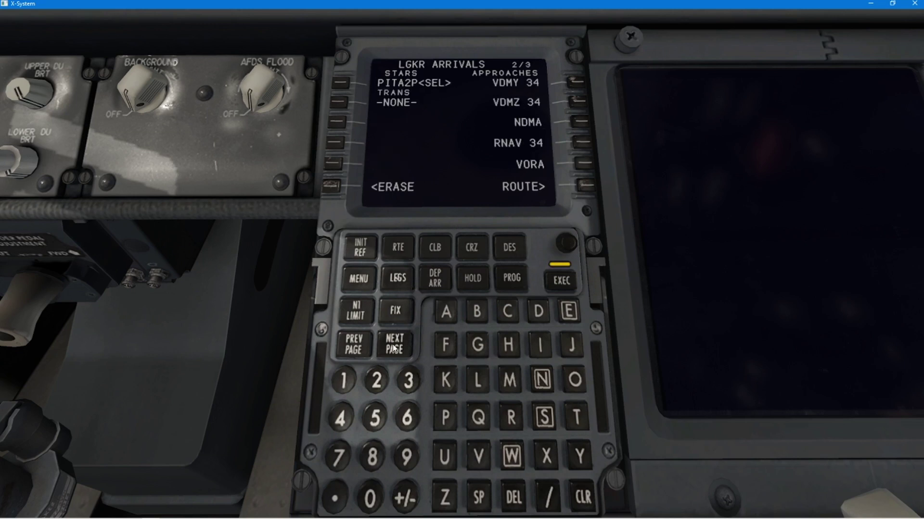
pyautogui.click(393, 346)
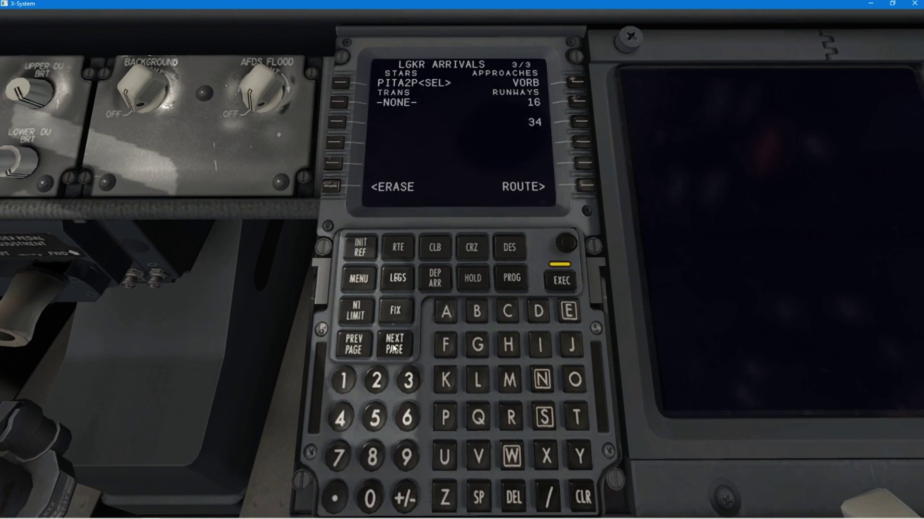
pyautogui.click(352, 344)
pyautogui.click(352, 344)
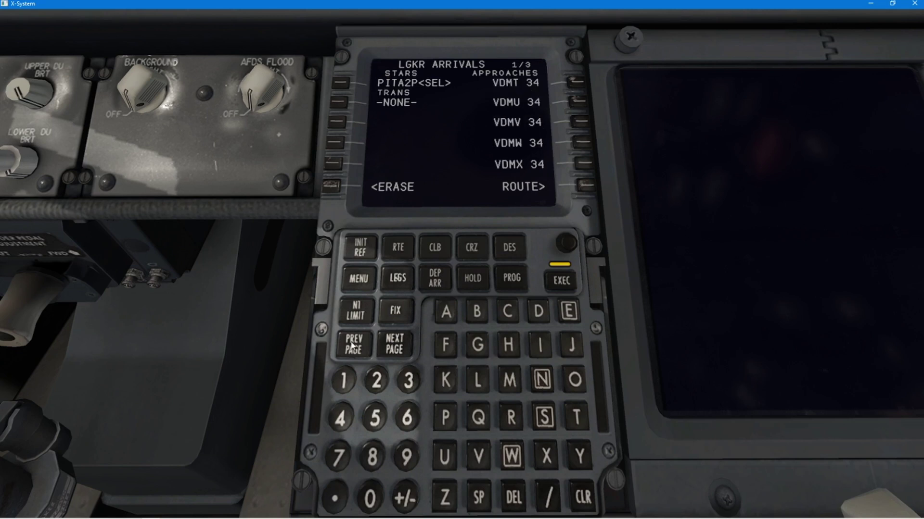
pyautogui.click(352, 344)
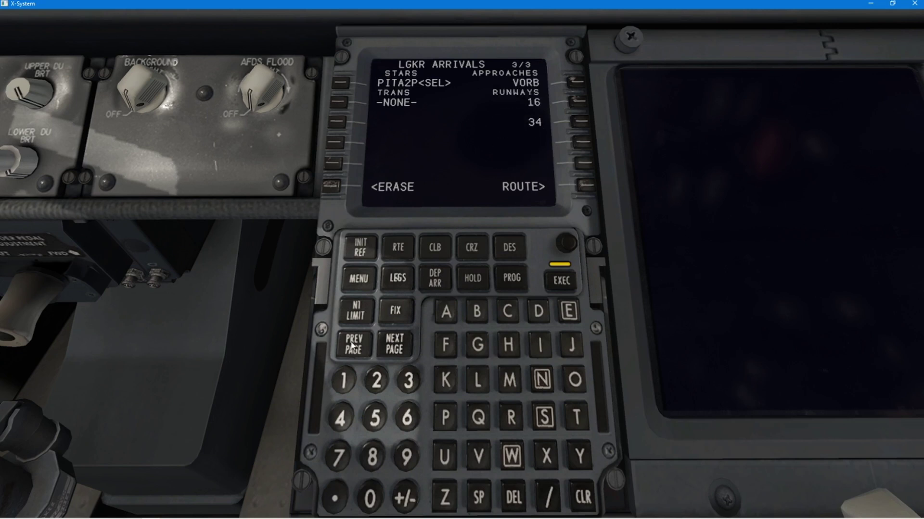
pyautogui.click(394, 346)
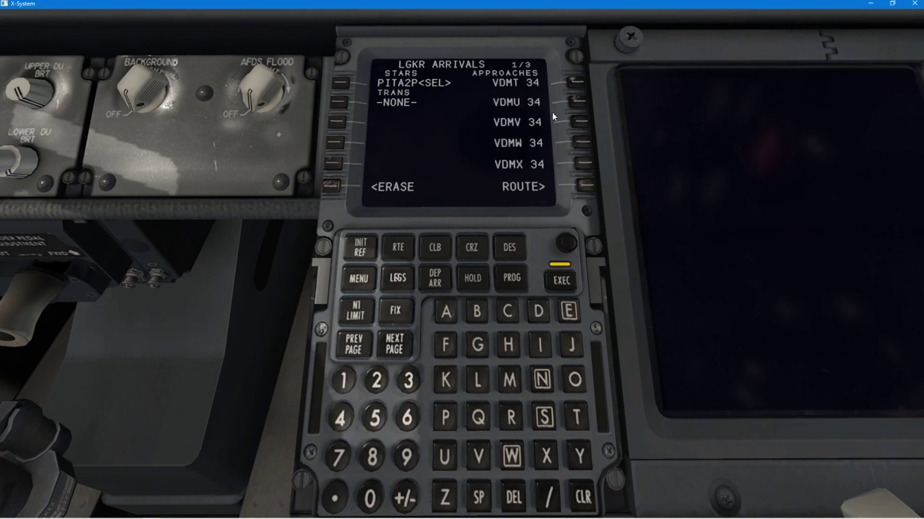
pyautogui.click(580, 80)
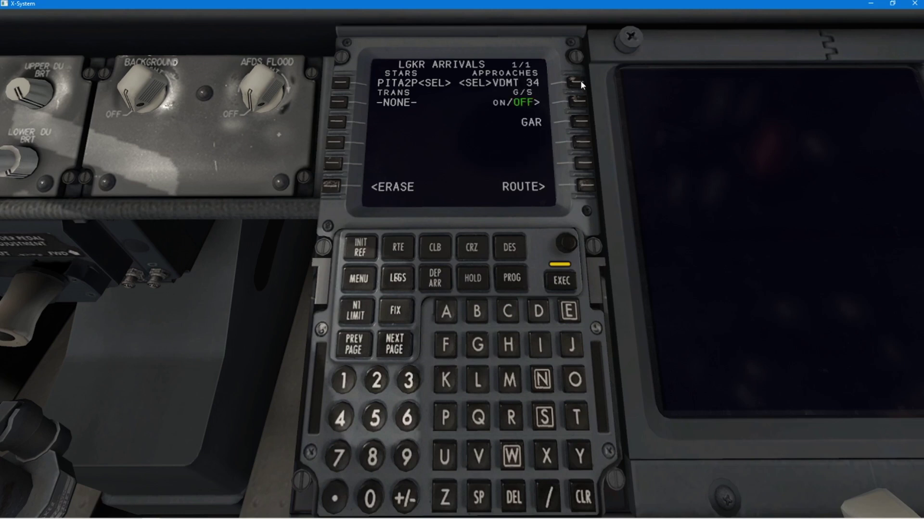
pyautogui.click(555, 282)
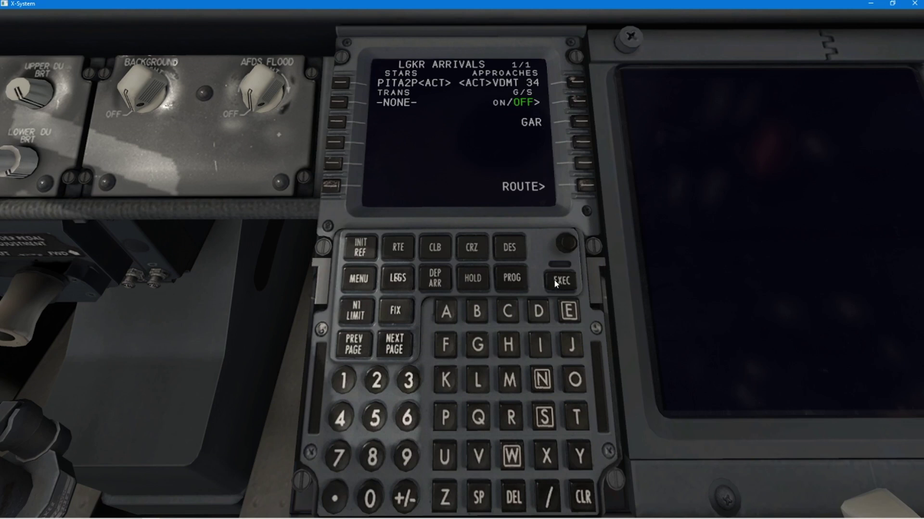
# - Review all the pages of the active route's legs and return to the first page
pyautogui.click(397, 279)
pyautogui.click(397, 346)
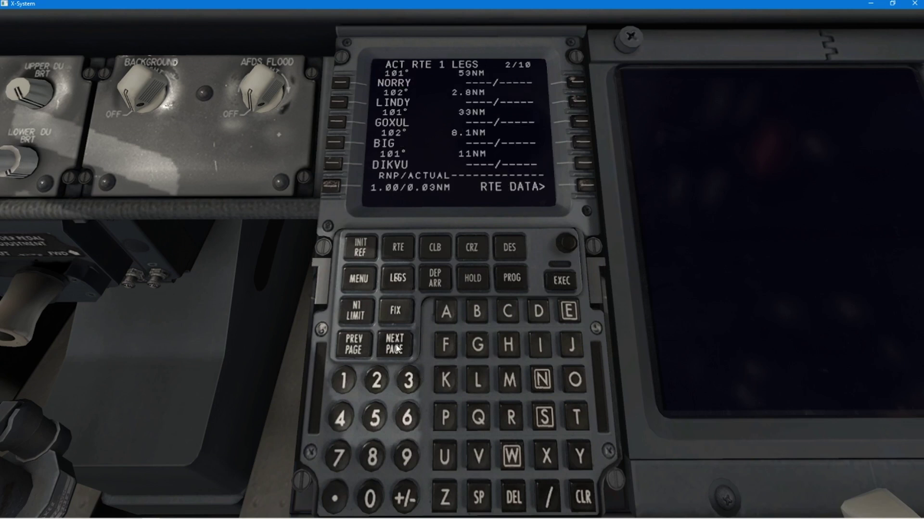
pyautogui.click(397, 346)
pyautogui.click(397, 346)
pyautogui.click(397, 346)
pyautogui.click(397, 346)
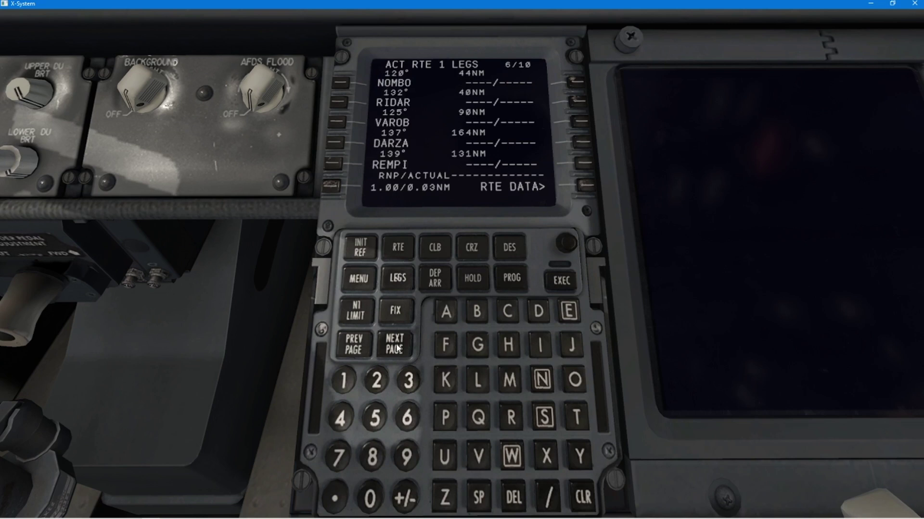
pyautogui.click(396, 346)
pyautogui.click(397, 347)
pyautogui.click(397, 346)
pyautogui.click(396, 346)
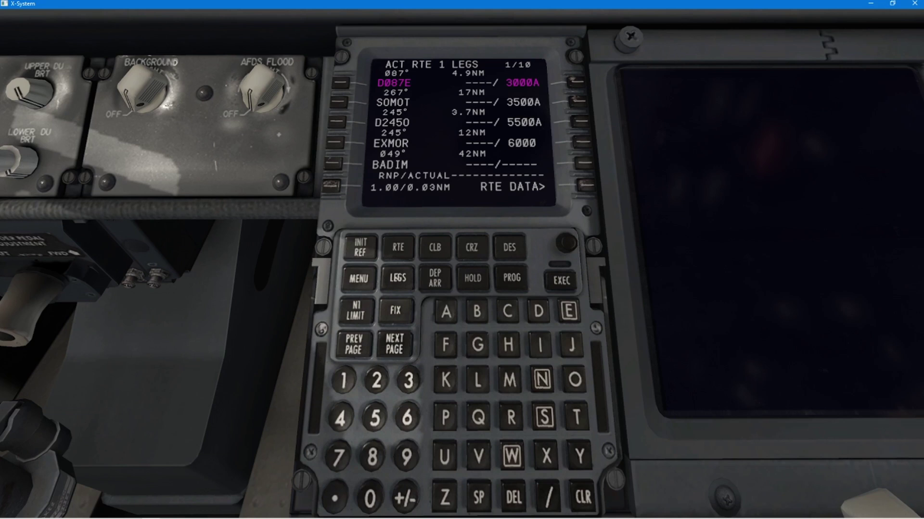
# - Switch to FS Global Real Weather to check the Bristol weather, and move its window out of the way
pyautogui.hotkey('alt', 'Tab')
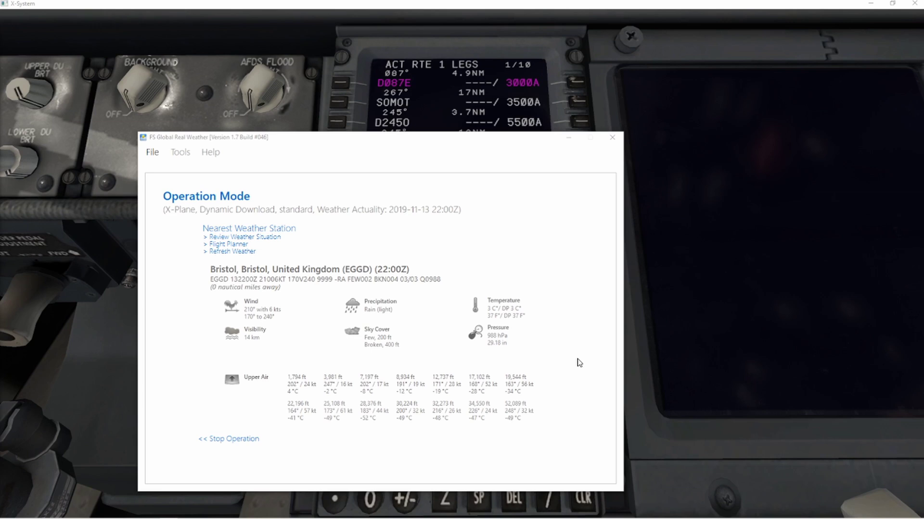
pyautogui.click(479, 139)
pyautogui.moveTo(479, 139); pyautogui.dragTo(0, 123)
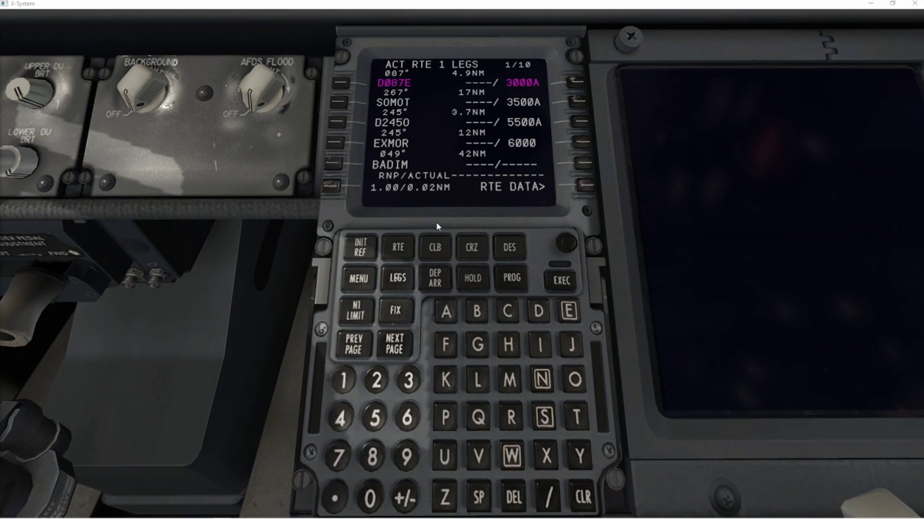
# - Set the cruise altitude to FL350 on the FMC's performance initialisation page
pyautogui.click(367, 249)
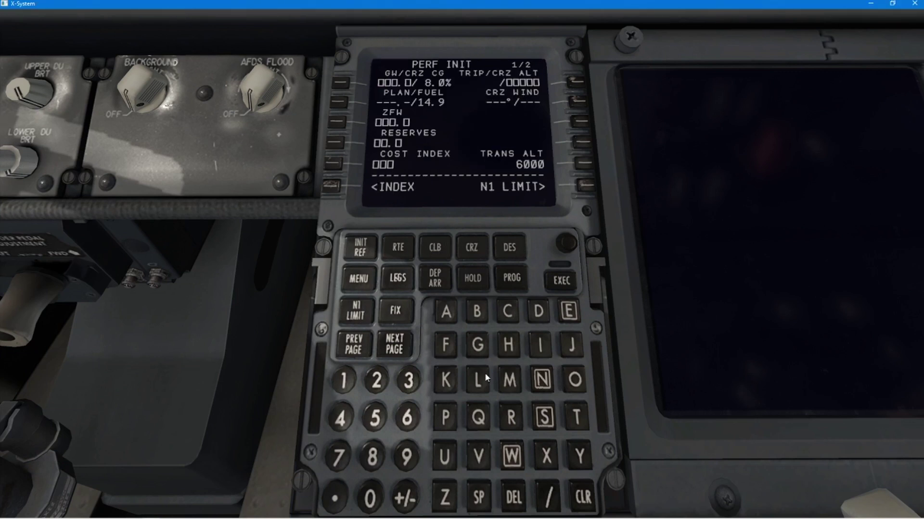
pyautogui.click(407, 384)
pyautogui.click(375, 419)
pyautogui.click(370, 499)
pyautogui.click(574, 81)
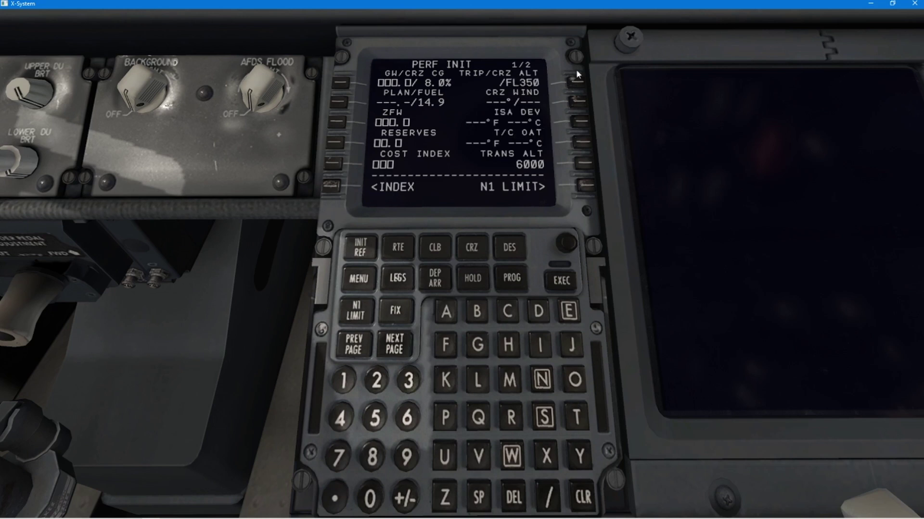
# - Fill in the calculated gross weight and set the plan fuel to 14.0 and the reserves to 2.0
pyautogui.click(341, 83)
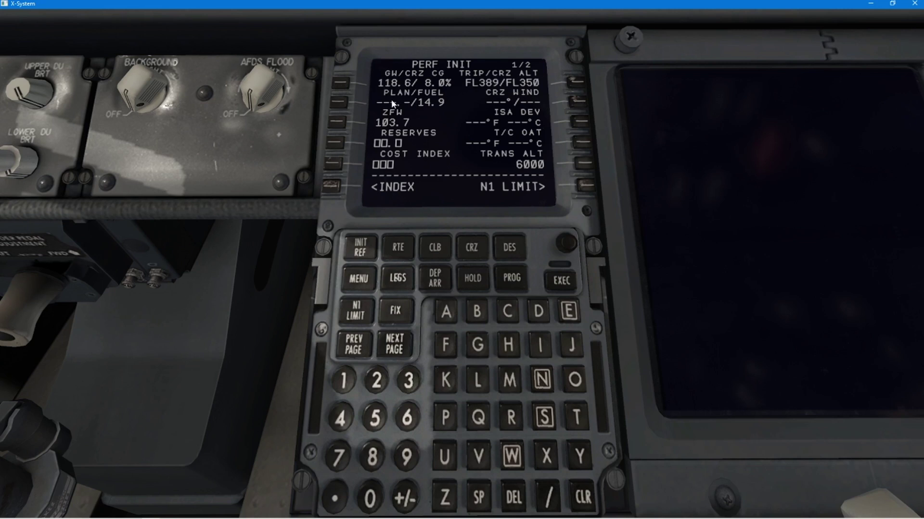
pyautogui.click(343, 384)
pyautogui.click(350, 409)
pyautogui.click(338, 102)
pyautogui.click(378, 380)
pyautogui.click(340, 141)
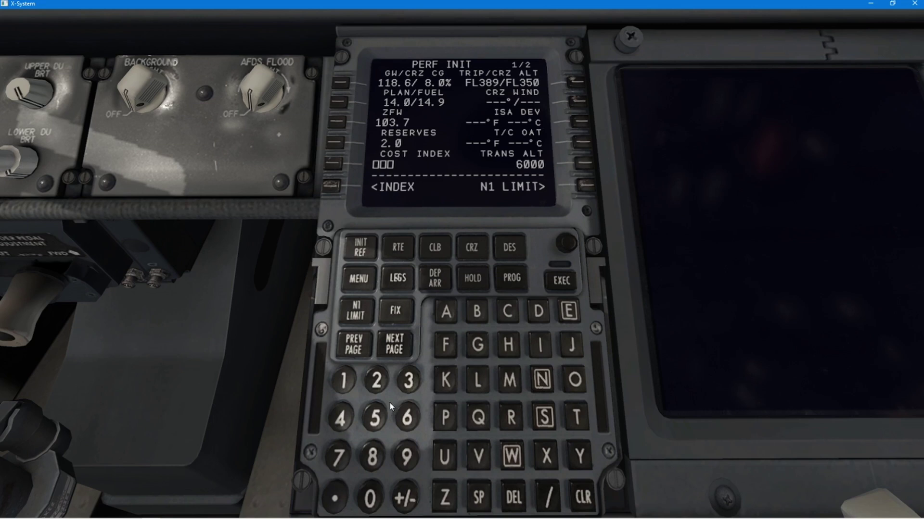
# - Set the cost index to 25 and execute the performance data
pyautogui.click(376, 381)
pyautogui.click(375, 417)
pyautogui.click(340, 166)
pyautogui.click(561, 281)
# - Look up the upper-air wind at 34,550 ft in FS Global Real Weather and enter 226/24 as the cruise wind
pyautogui.hotkey('alt', 'Tab')
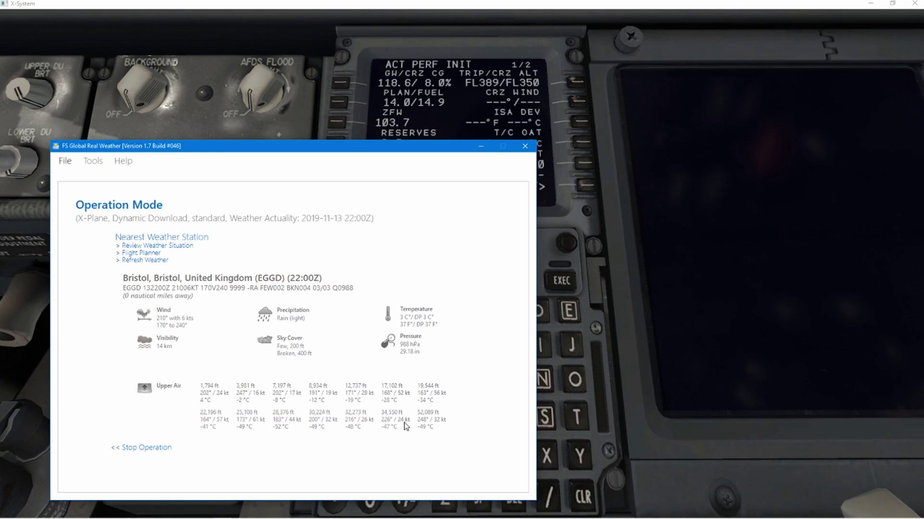
pyautogui.click(406, 139)
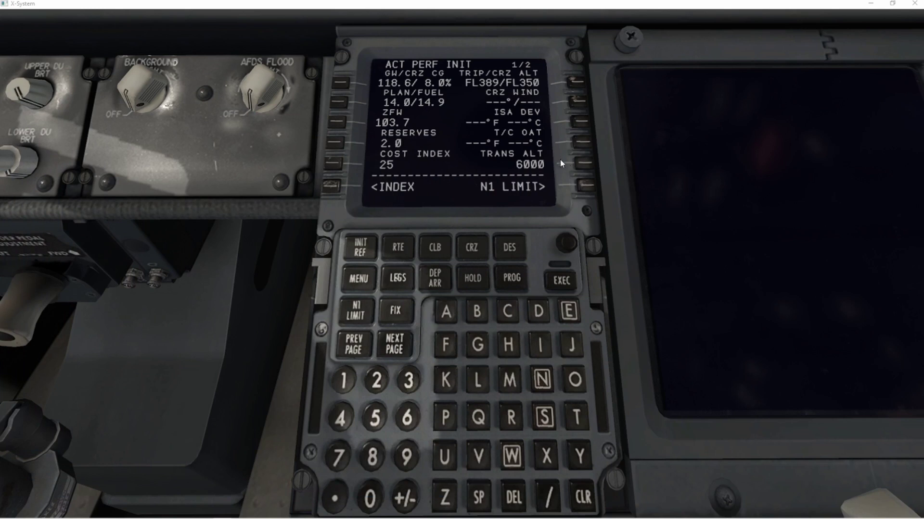
pyautogui.click(377, 380)
pyautogui.click(377, 380)
pyautogui.click(408, 418)
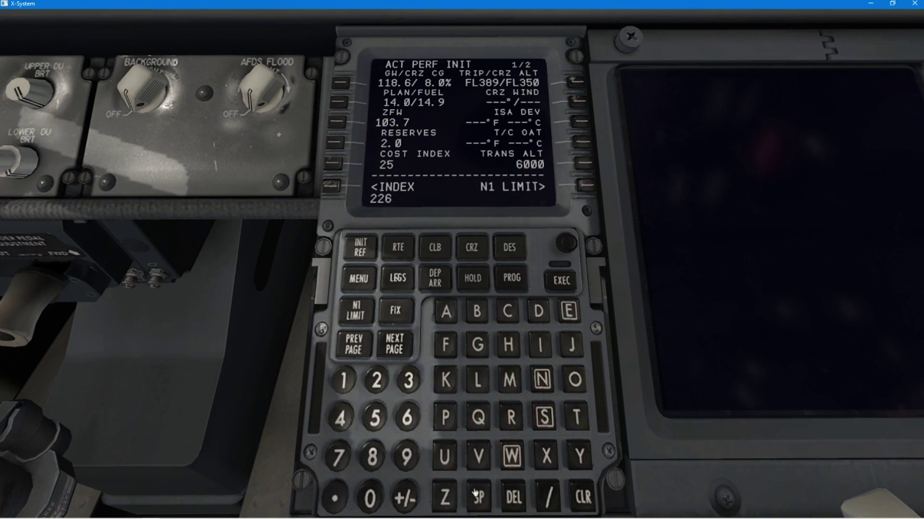
pyautogui.click(548, 499)
pyautogui.click(378, 379)
pyautogui.click(341, 418)
pyautogui.click(579, 102)
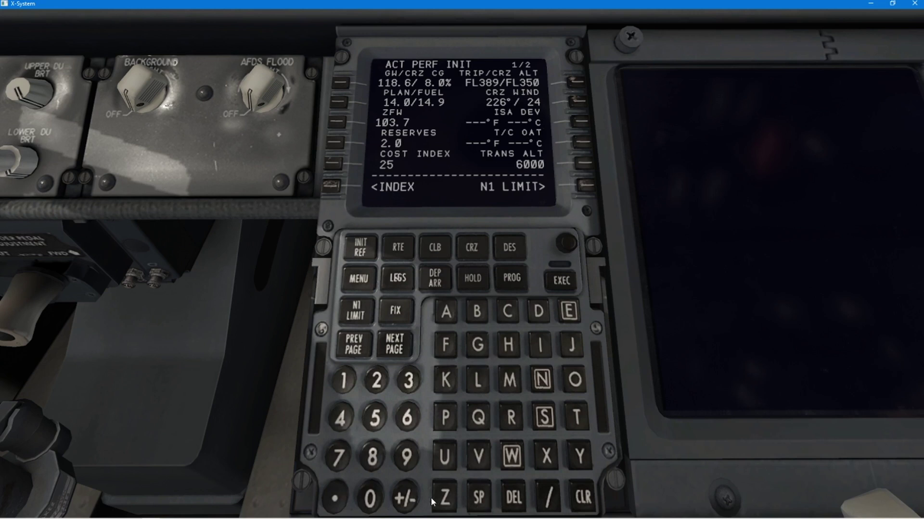
# - Set the top-of-climb outside air temperature to -49°F (-45°C) and check the performance limits page
pyautogui.click(345, 420)
pyautogui.click(404, 454)
pyautogui.click(584, 141)
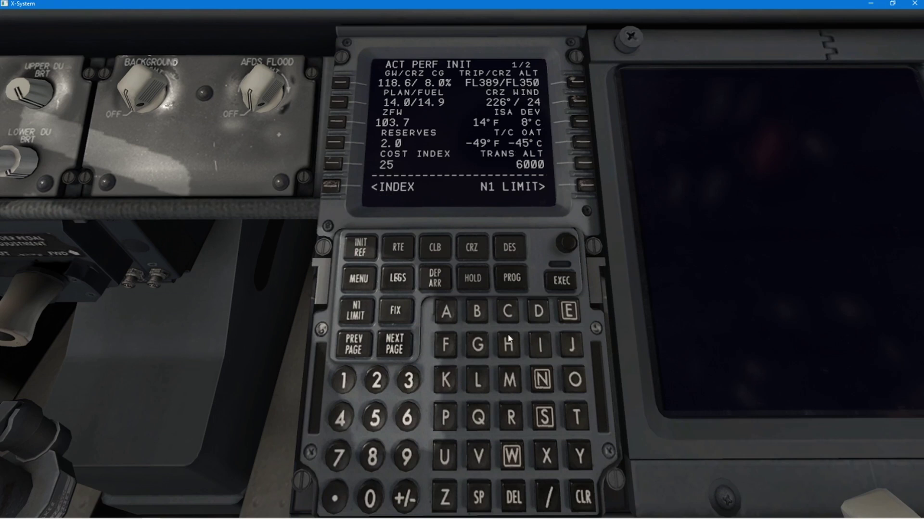
pyautogui.click(403, 336)
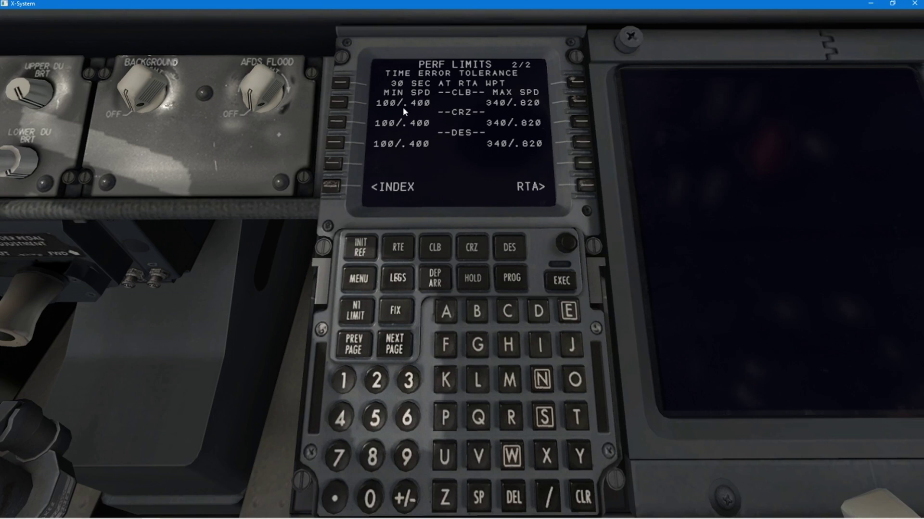
pyautogui.click(356, 343)
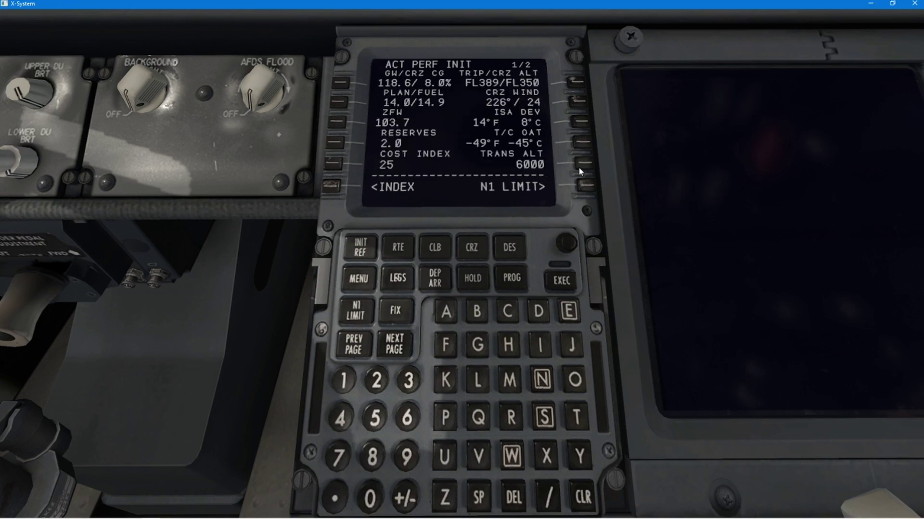
# - Set the assumed takeoff temperature to +45°C in the N1 limit data
pyautogui.click(586, 186)
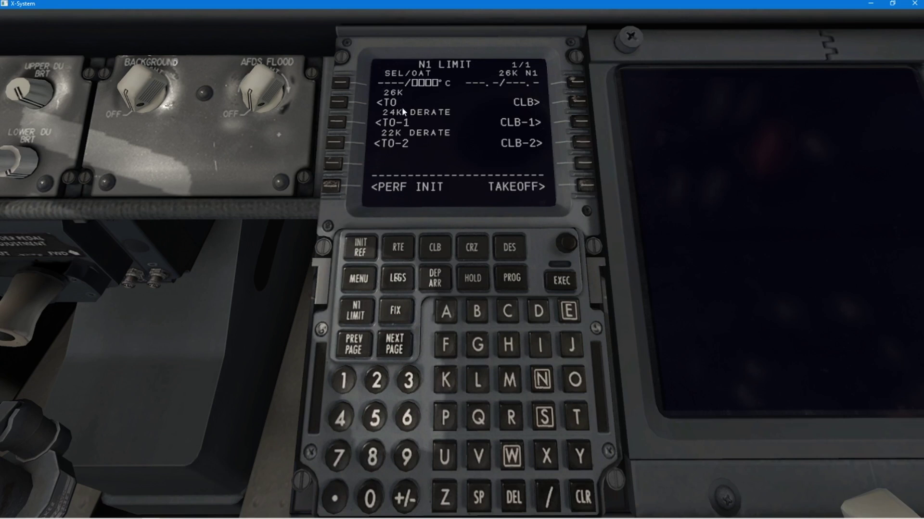
pyautogui.click(342, 417)
pyautogui.click(374, 418)
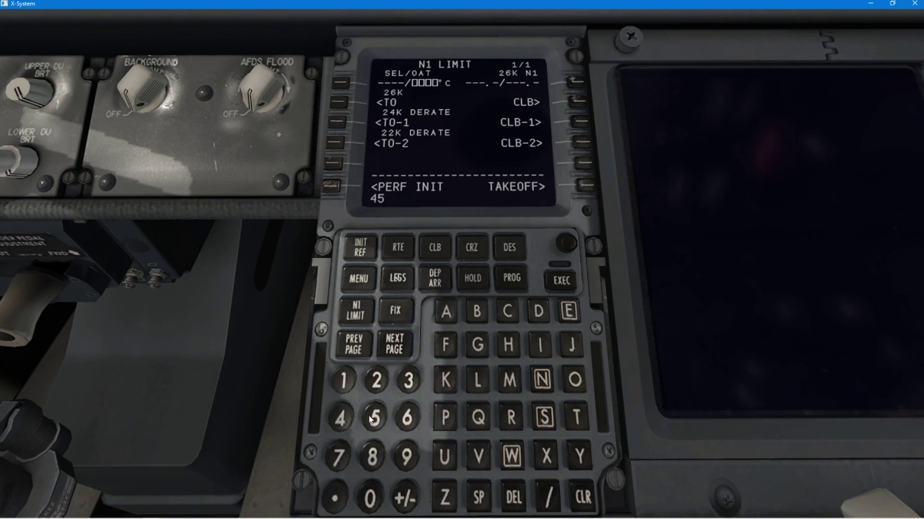
pyautogui.click(340, 85)
pyautogui.click(344, 83)
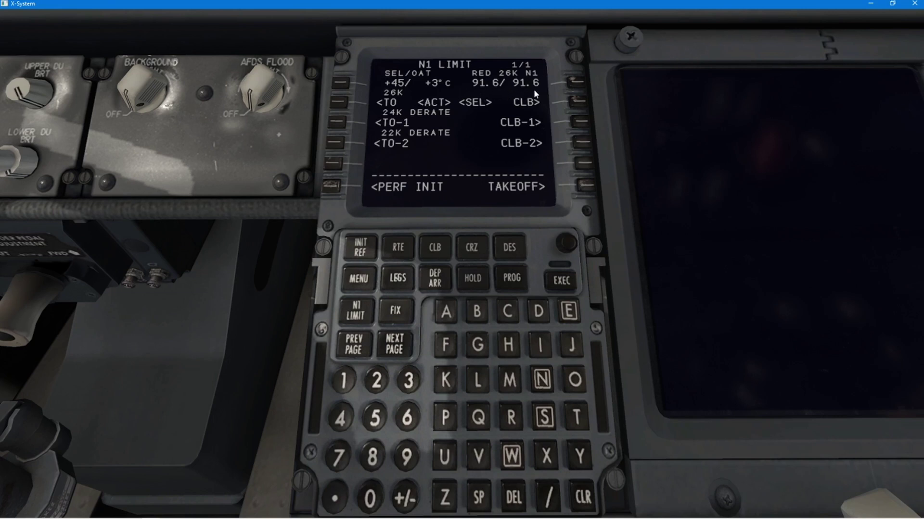
# - Set the takeoff flaps to 5° in the takeoff reference data
pyautogui.click(586, 186)
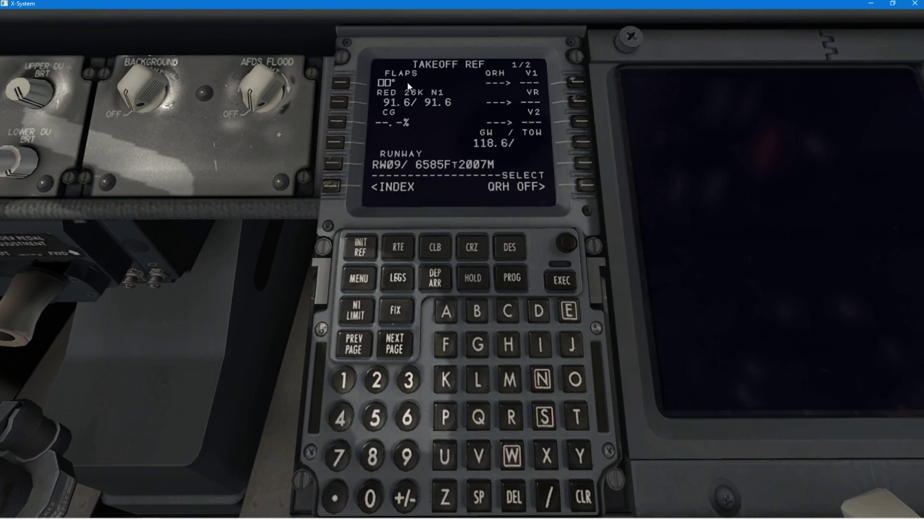
pyautogui.click(380, 418)
pyautogui.click(342, 87)
# - Accept the QRH takeoff speeds V1 124, VR 125 and V2 134, and fill in the calculated 24.1% center of gravity
pyautogui.click(575, 84)
pyautogui.click(580, 104)
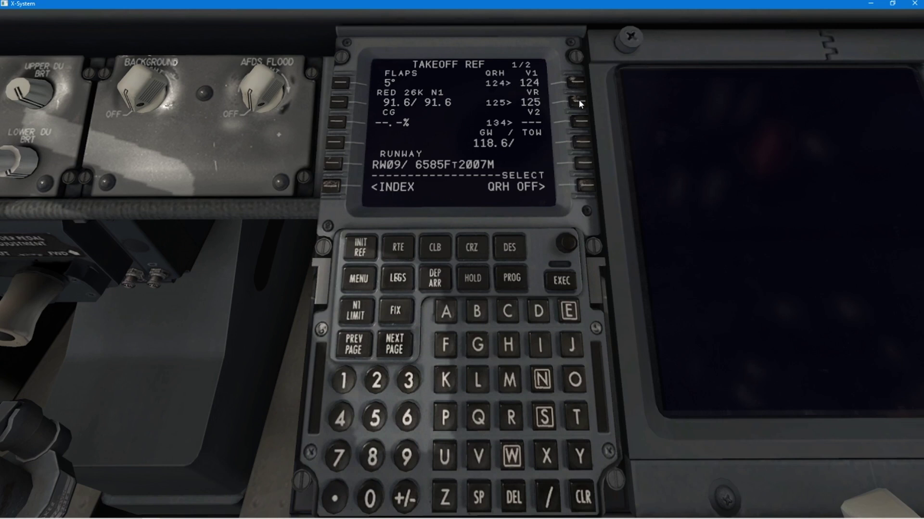
pyautogui.click(582, 122)
pyautogui.click(338, 124)
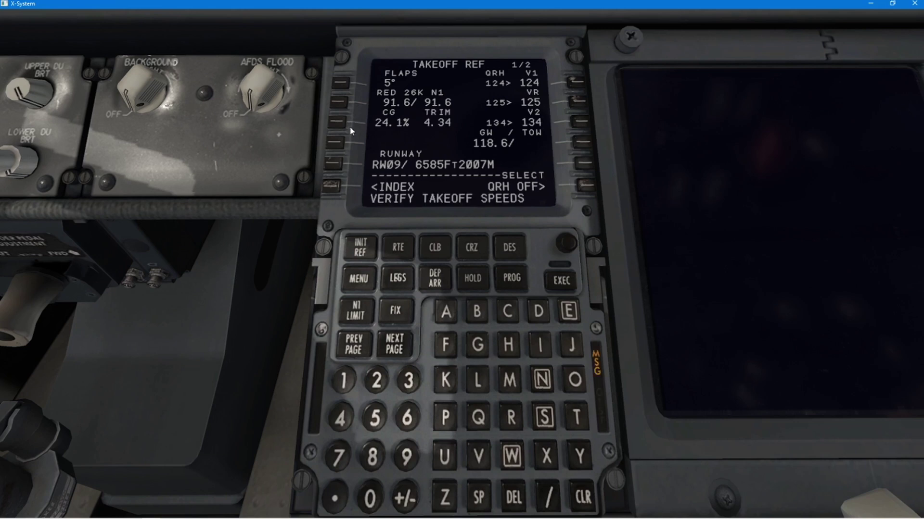
pyautogui.click(582, 496)
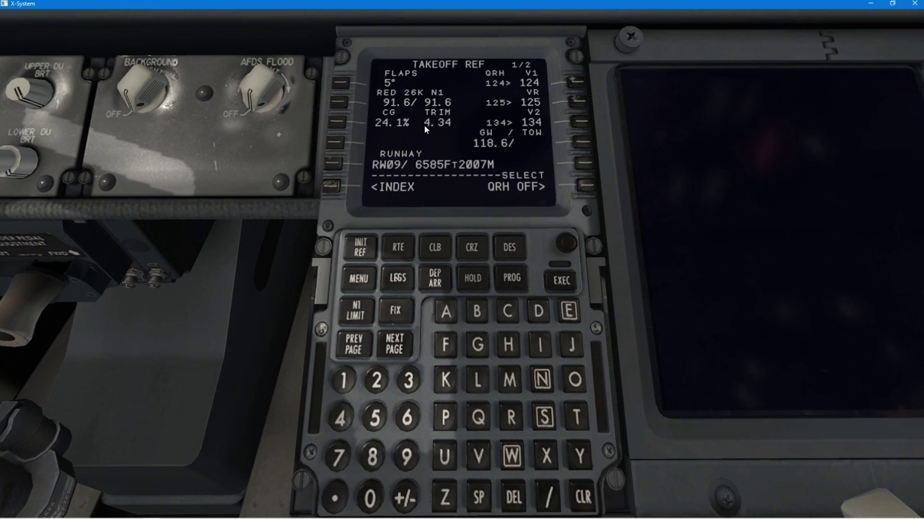
# - Adjust the stabilizer trim on the center pedestal towards the FMC takeoff trim value of 4.34
pyautogui.press('KP_2')
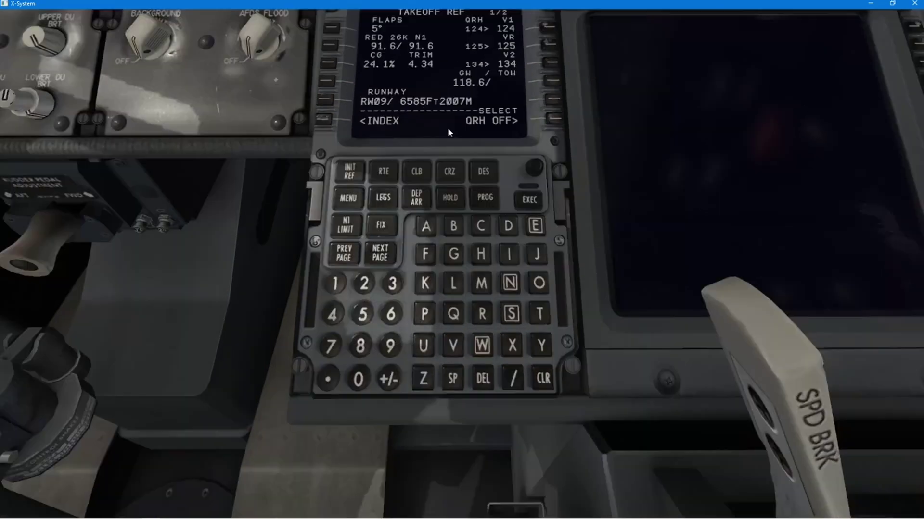
pyautogui.press('KP_8')
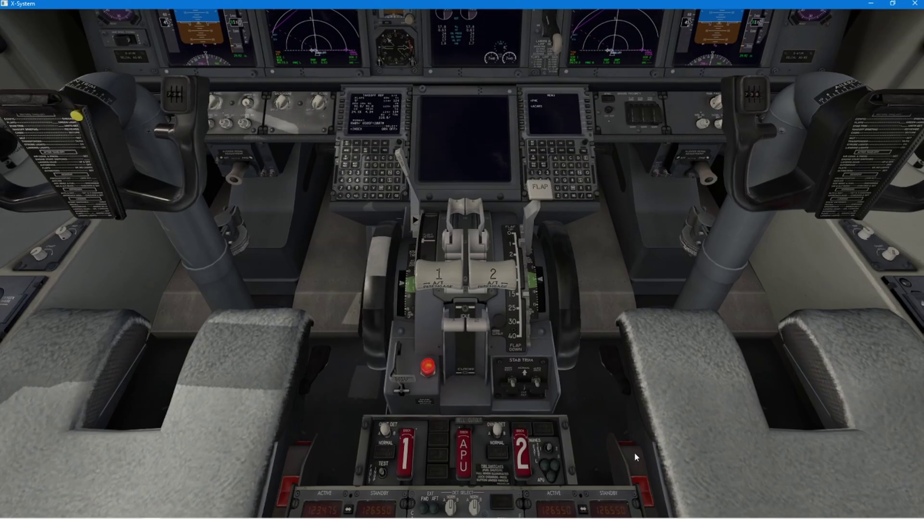
pyautogui.press(',')
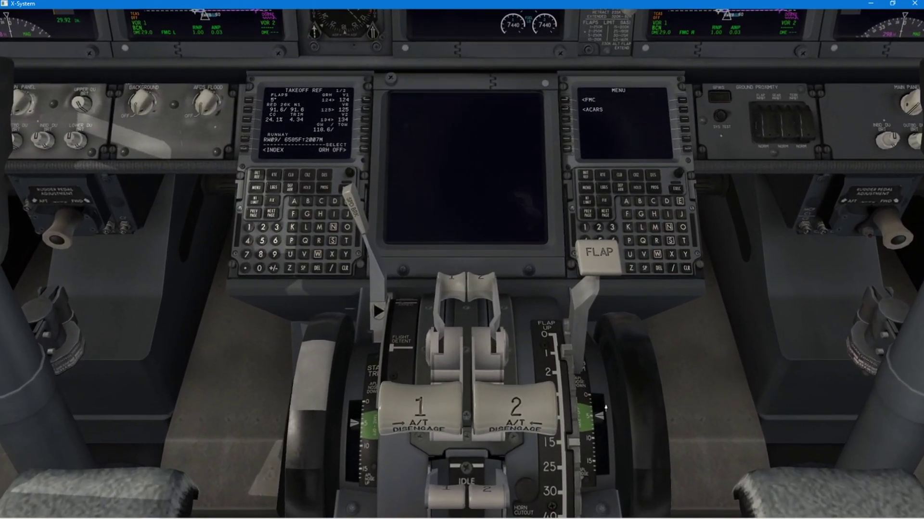
pyautogui.press('[')
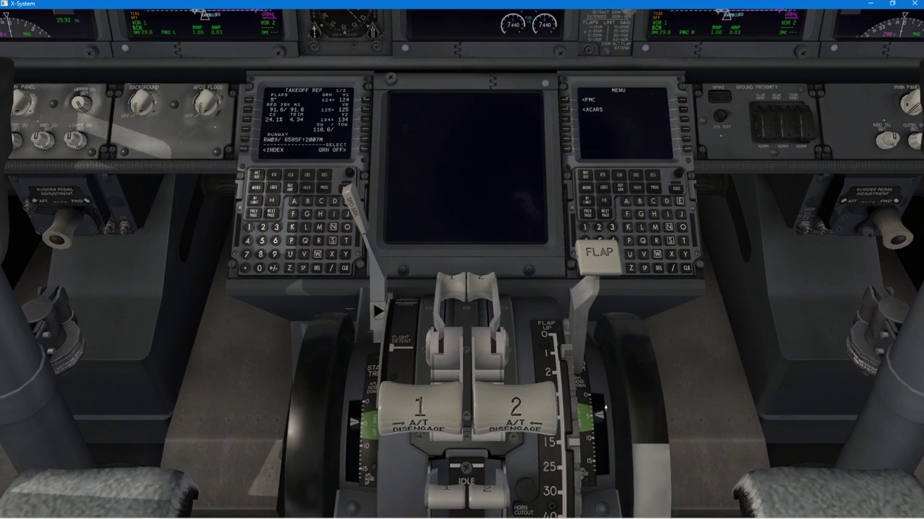
pyautogui.press('[')
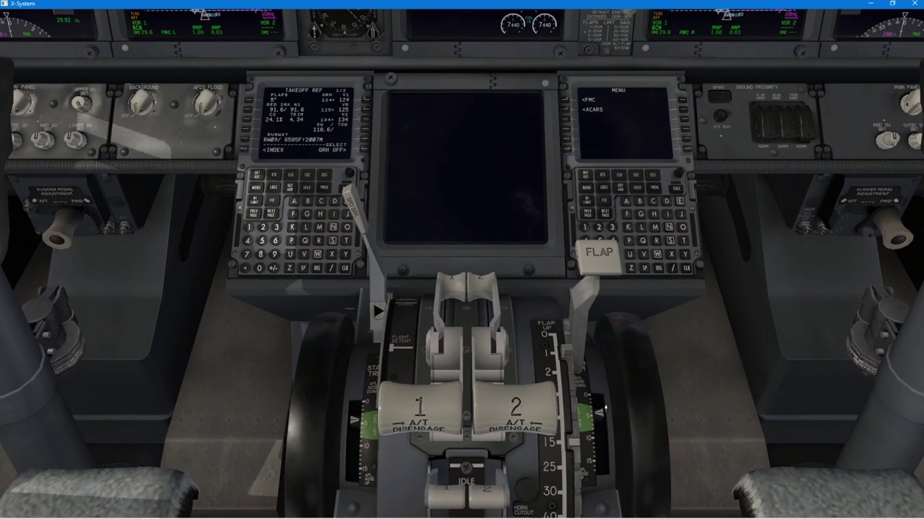
pyautogui.press('[')
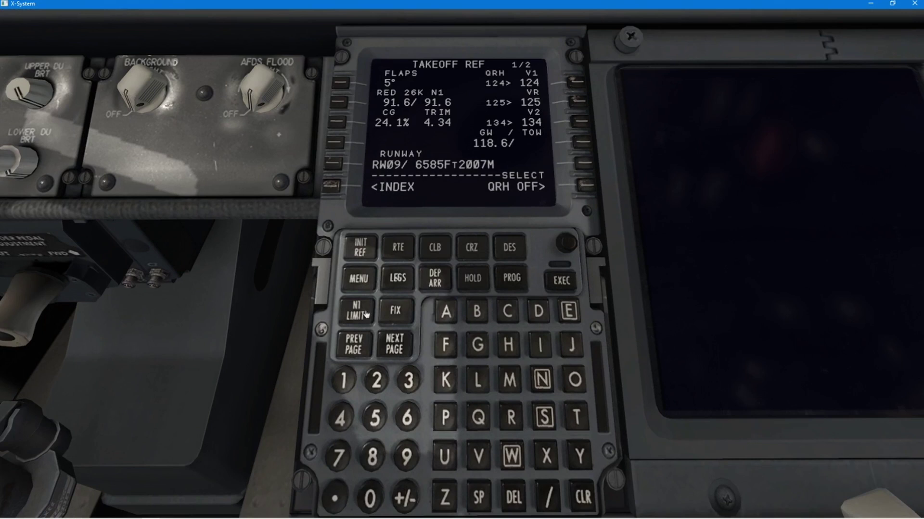
# - Look up the Bristol surface wind in FS Global Real Weather and enter 210/6 as the runway wind in the takeoff reference data
pyautogui.click(401, 350)
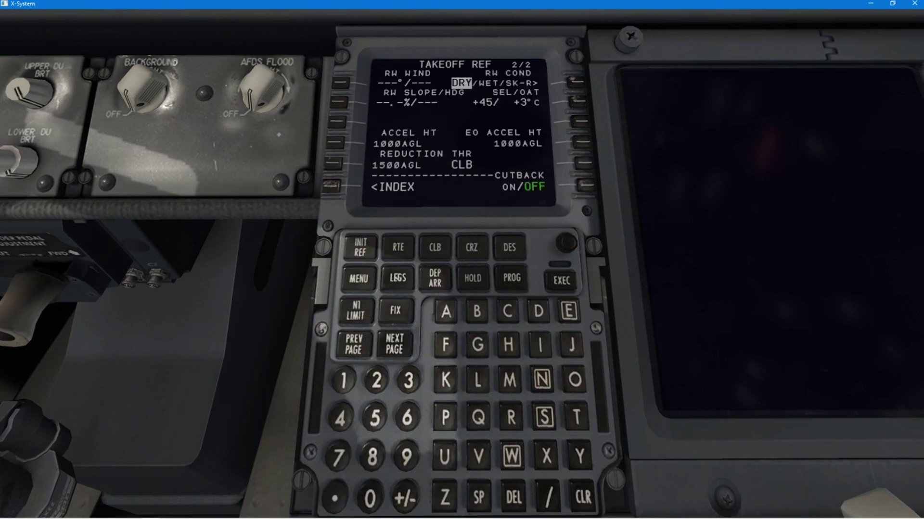
pyautogui.hotkey('alt', 'Tab')
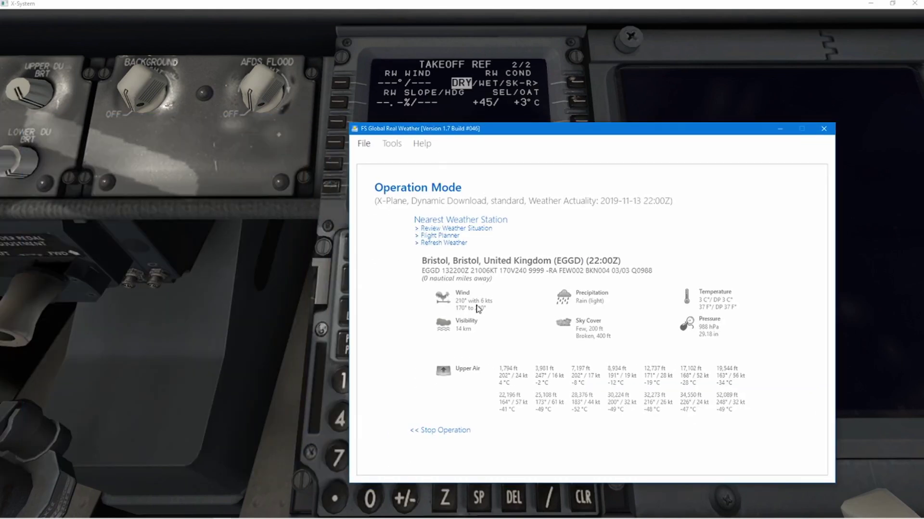
pyautogui.click(780, 129)
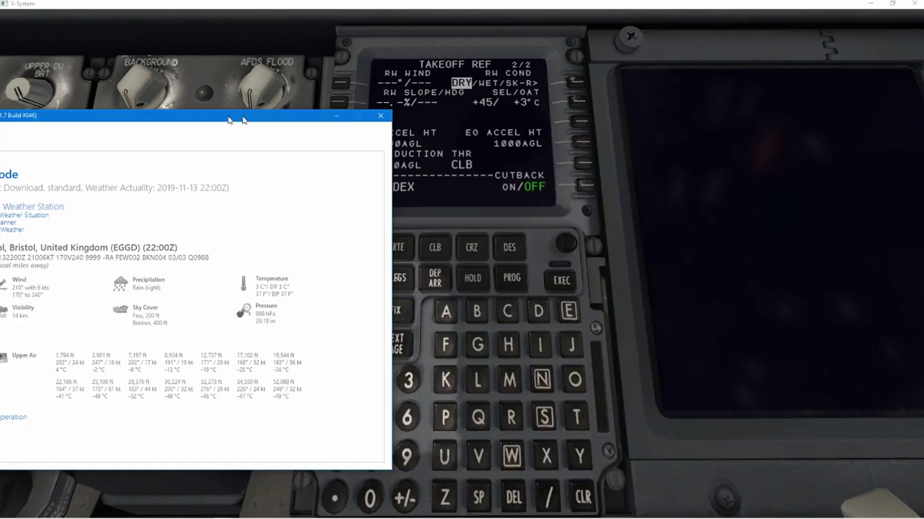
pyautogui.click(377, 382)
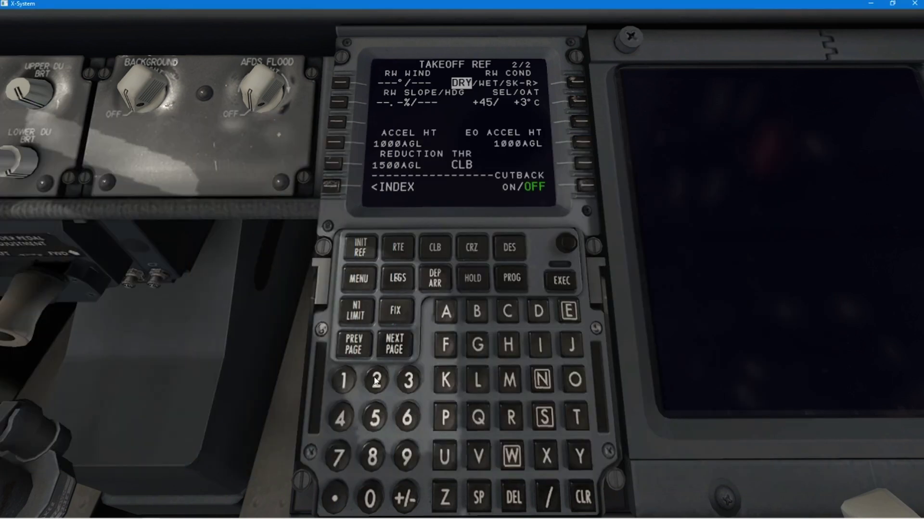
pyautogui.click(347, 379)
pyautogui.click(375, 495)
pyautogui.click(549, 492)
pyautogui.click(412, 412)
pyautogui.click(343, 84)
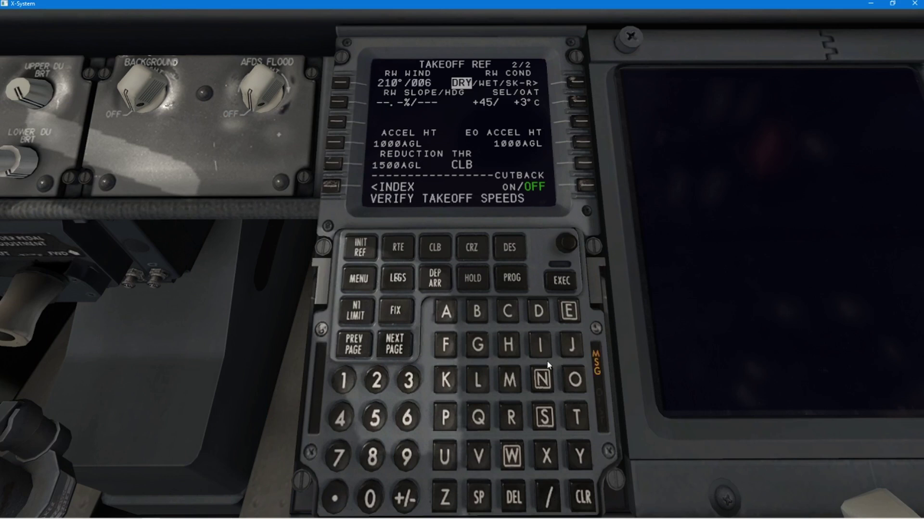
pyautogui.click(584, 495)
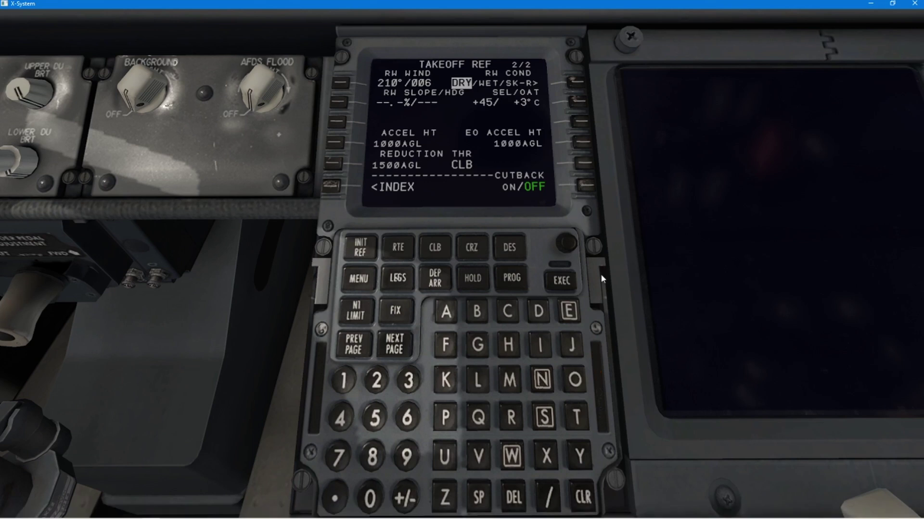
pyautogui.click(362, 339)
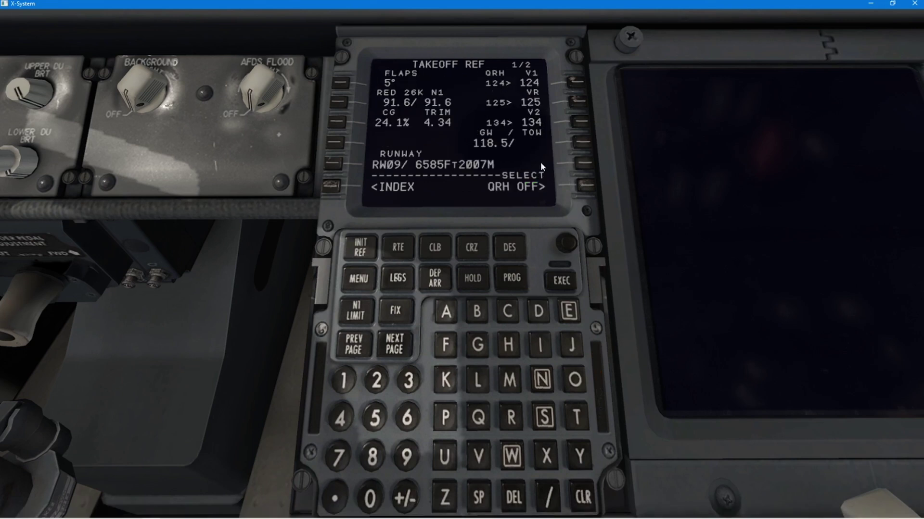
pyautogui.click(394, 344)
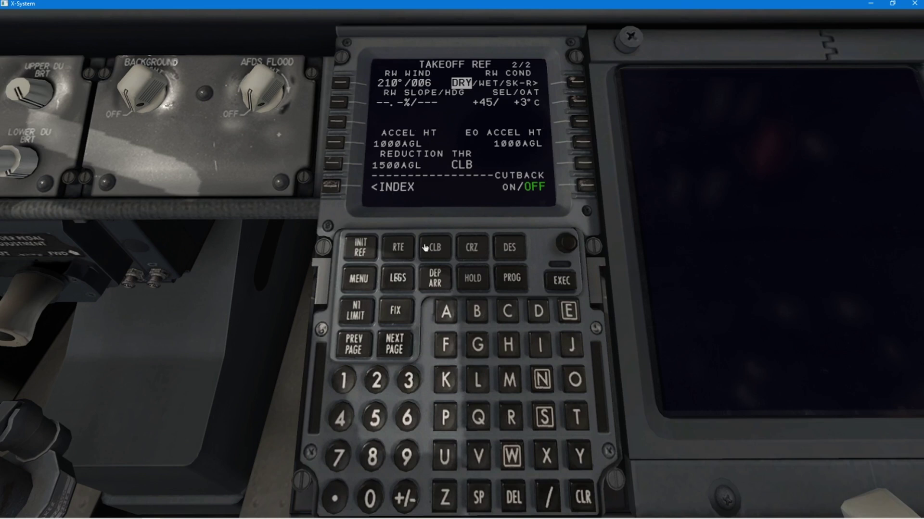
# - Change the EGGD departure to runway 27 with the EXMO1X SID and execute the modified route
pyautogui.click(435, 272)
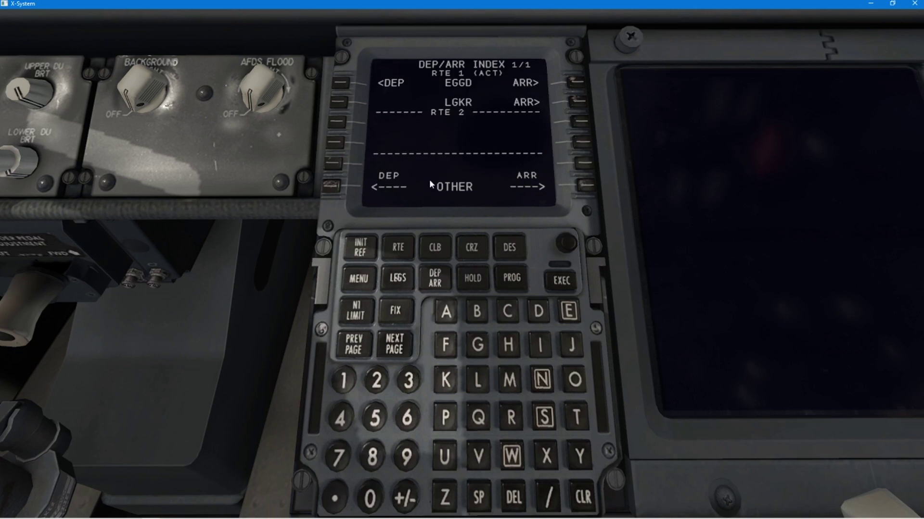
pyautogui.click(345, 83)
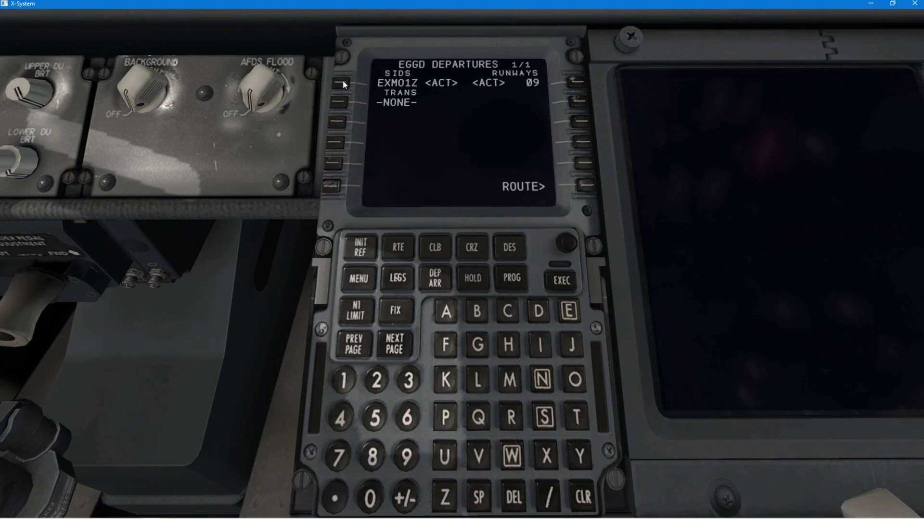
pyautogui.click(575, 82)
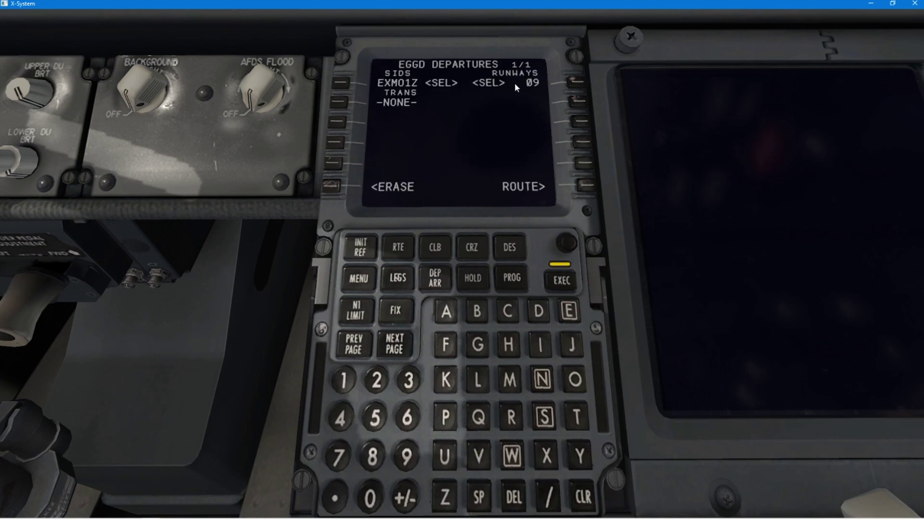
pyautogui.click(343, 85)
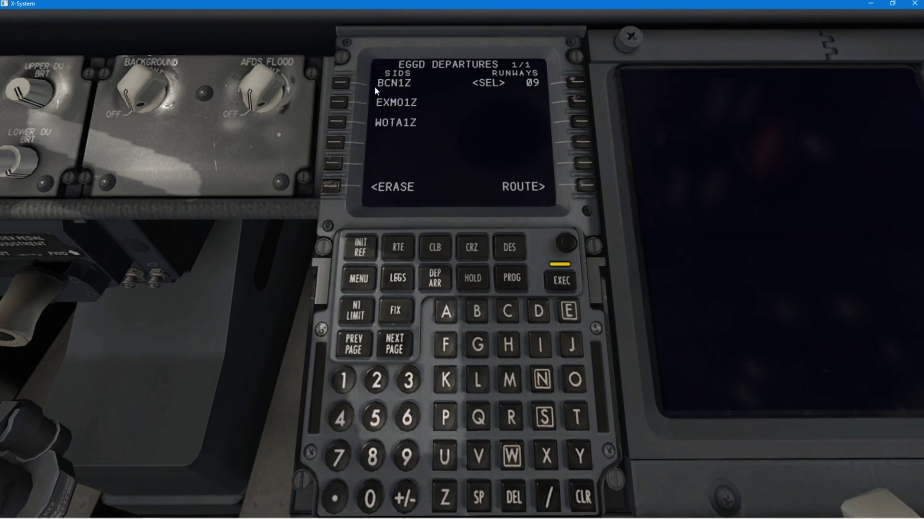
pyautogui.click(347, 86)
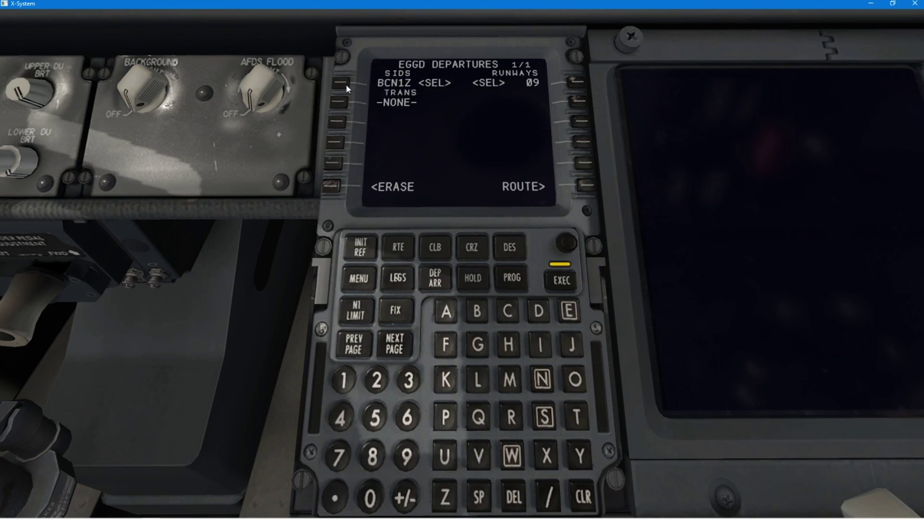
pyautogui.click(578, 81)
pyautogui.click(345, 85)
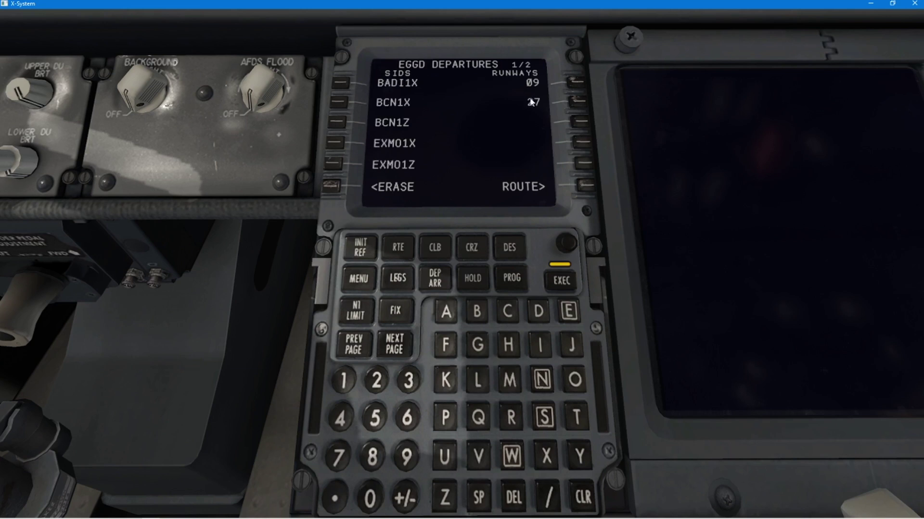
pyautogui.click(577, 101)
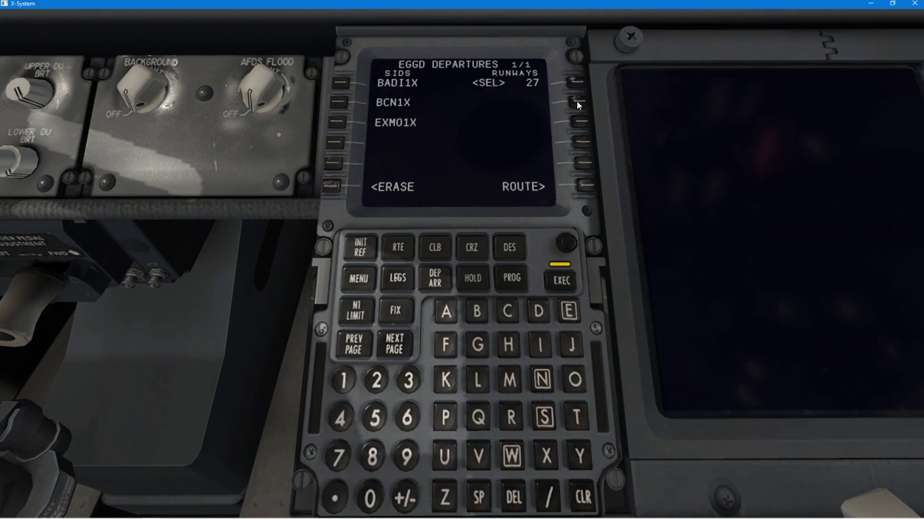
pyautogui.click(349, 118)
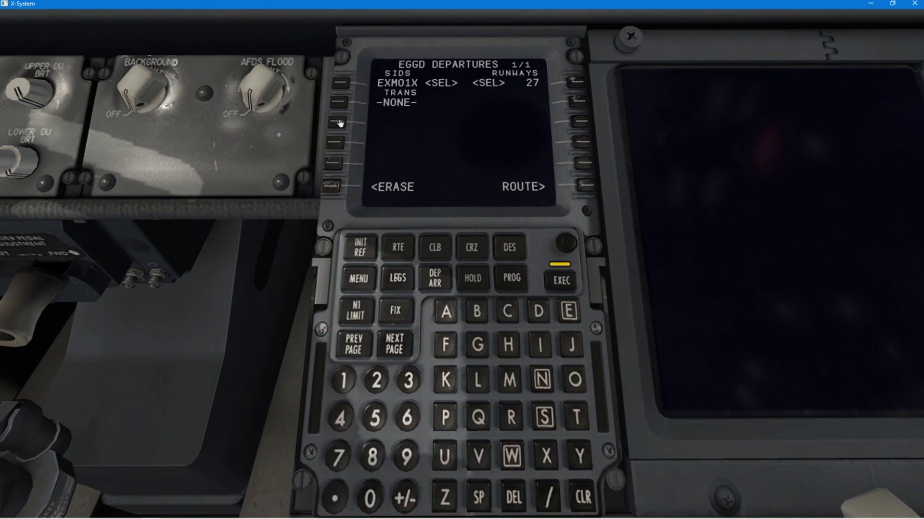
pyautogui.click(567, 283)
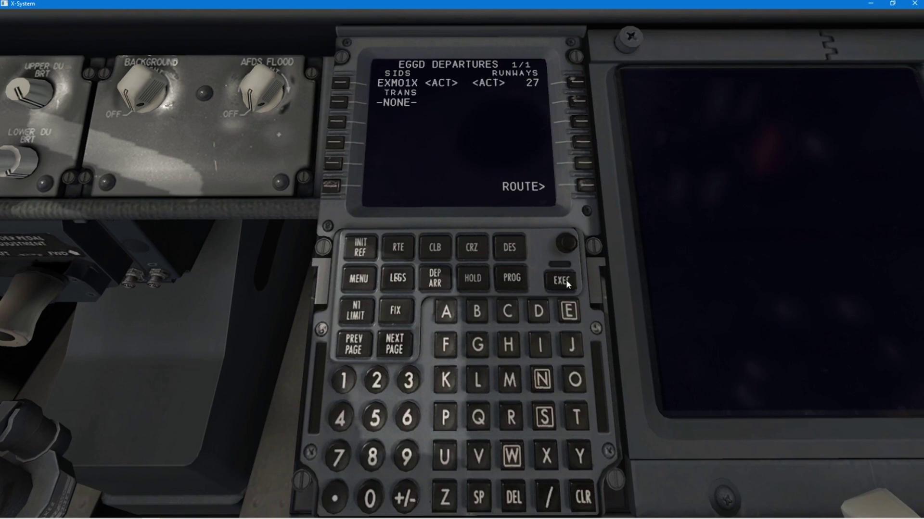
# - Examine the active route legs page by page, from the EGGD departure through the approach and missed approach
pyautogui.click(397, 281)
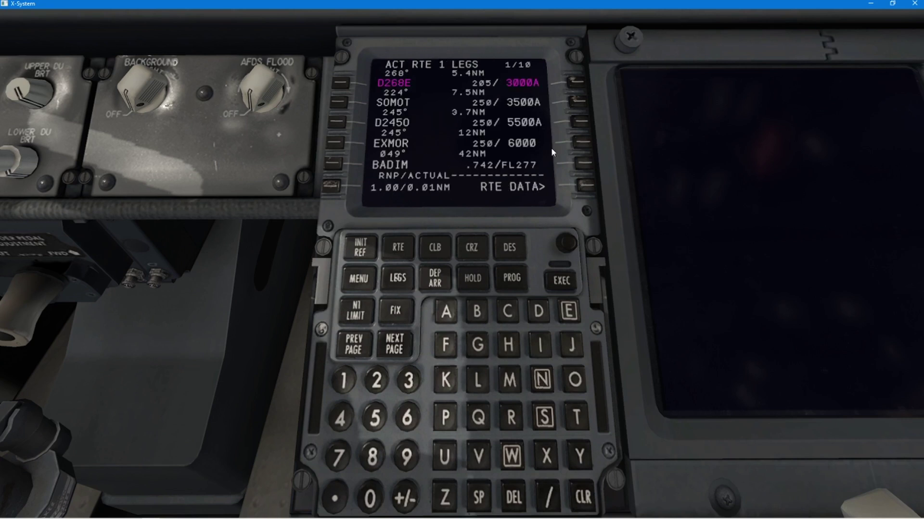
pyautogui.click(398, 346)
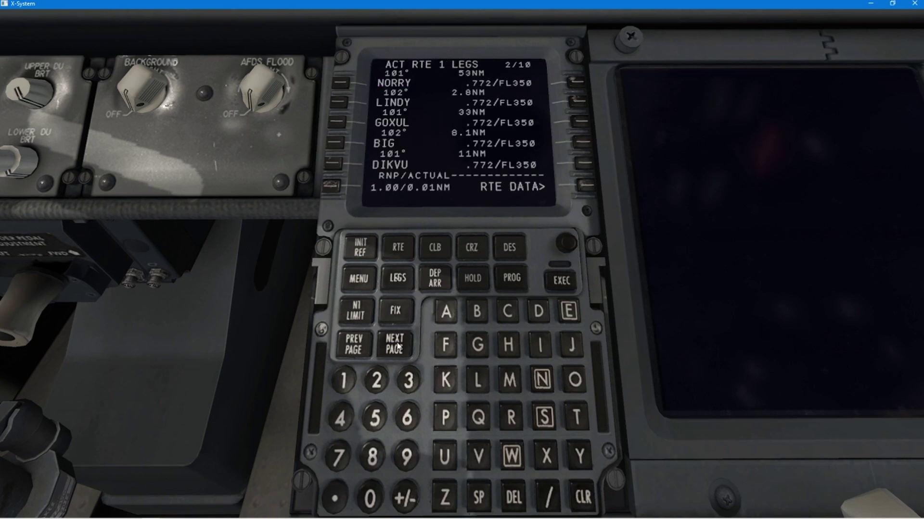
pyautogui.click(398, 347)
pyautogui.click(398, 346)
pyautogui.click(398, 347)
pyautogui.click(398, 347)
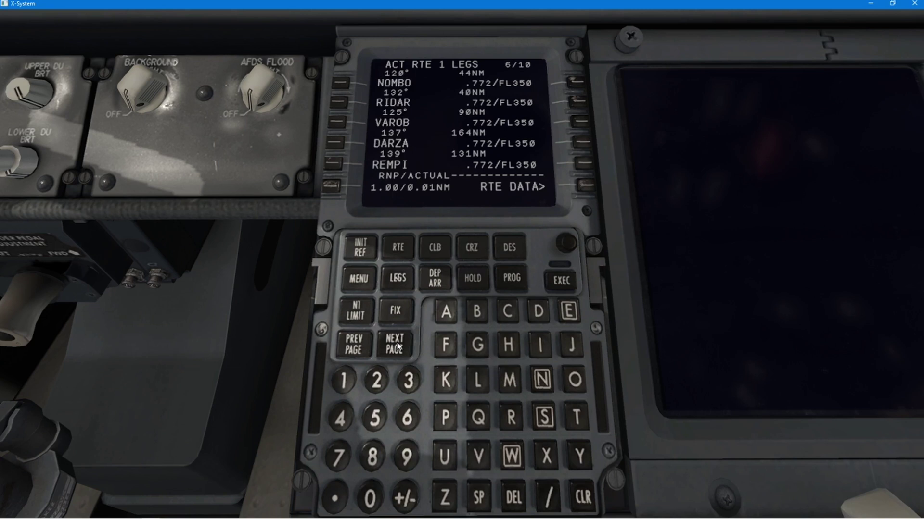
pyautogui.click(398, 347)
pyautogui.click(398, 347)
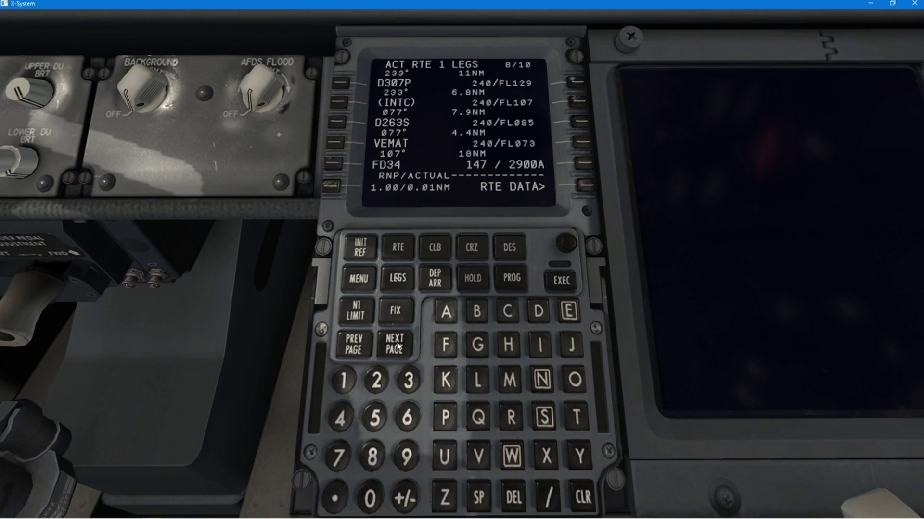
pyautogui.click(399, 347)
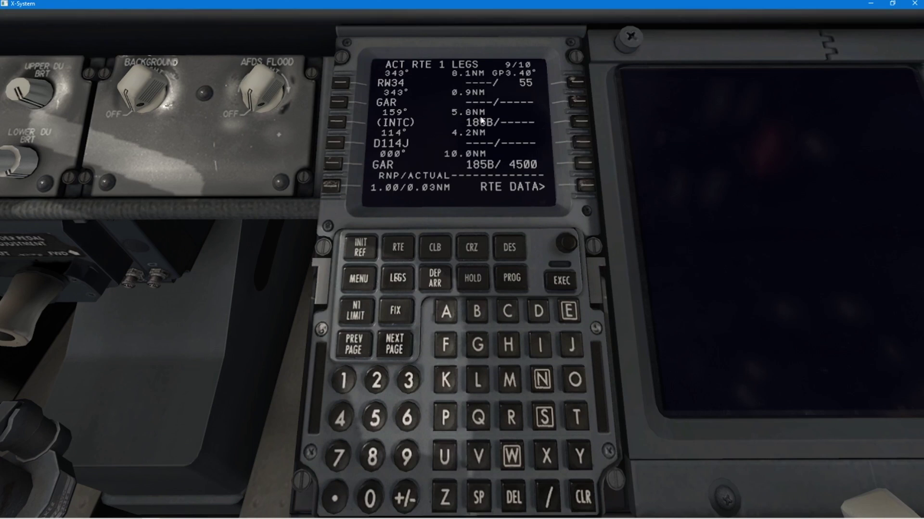
# - Review the last active route legs page with the GAR hold and return to the first legs page
pyautogui.click(403, 344)
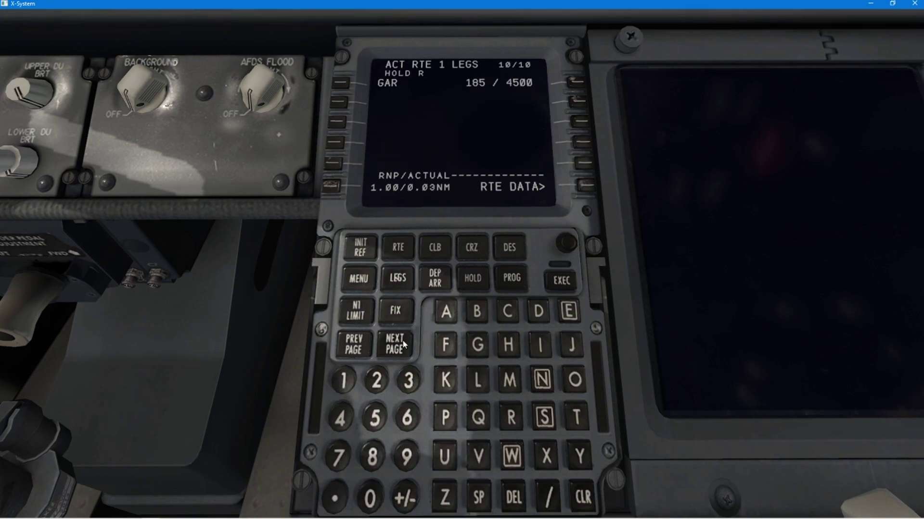
pyautogui.click(403, 344)
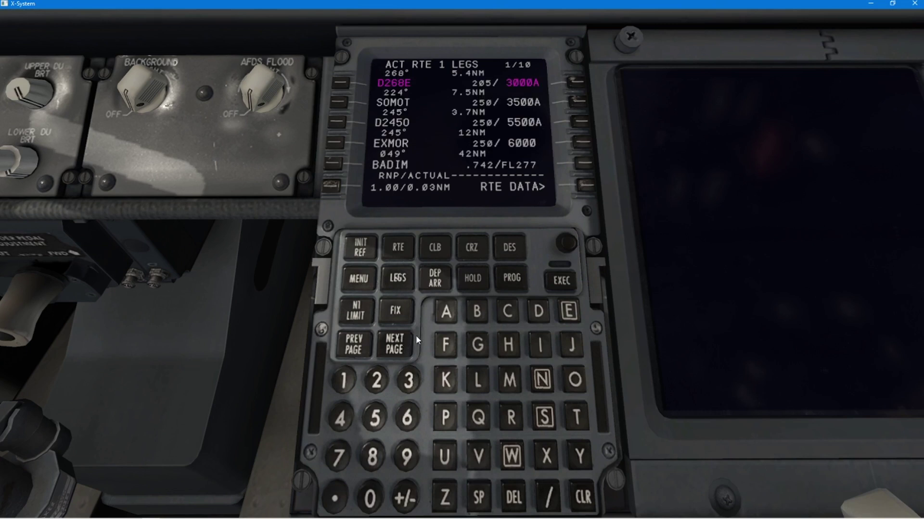
# - Increase the captain's navigation display range to 40 NM to show more of the programmed route
pyautogui.hotkey('shift', '9')
pyautogui.press('KP_1')
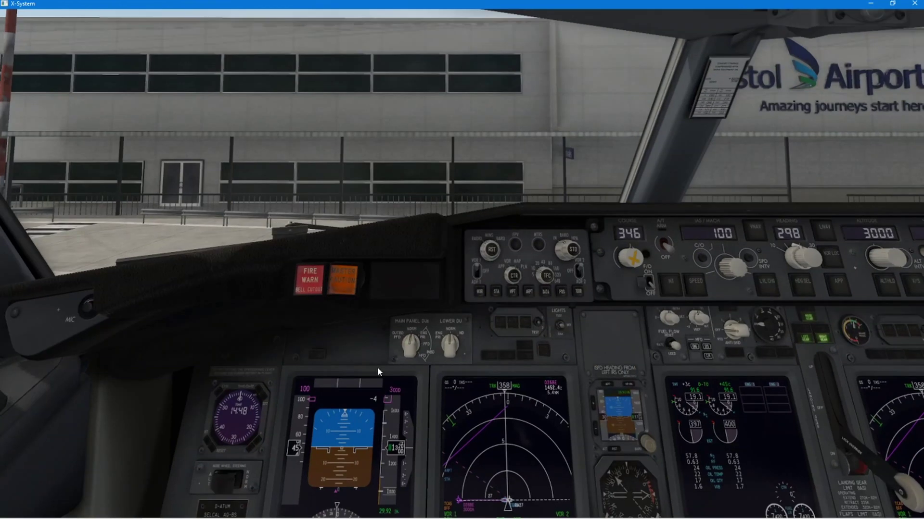
pyautogui.click(547, 272)
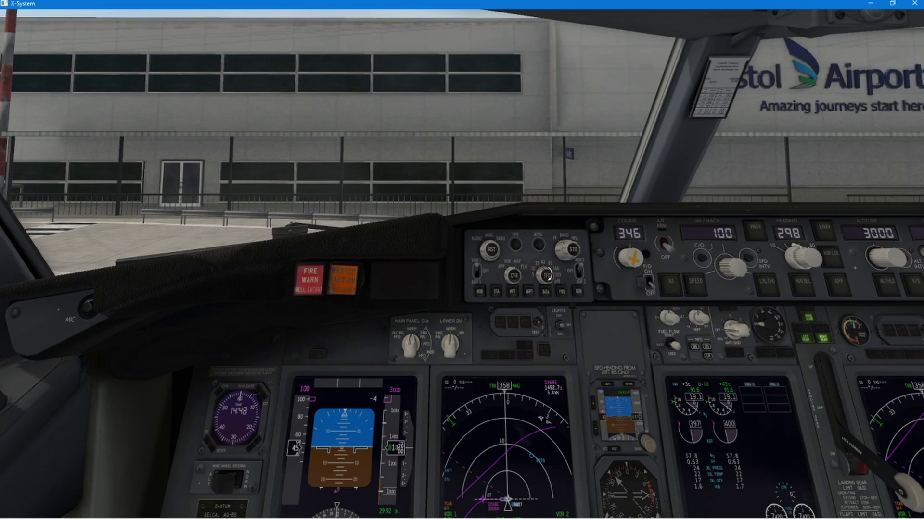
pyautogui.click(547, 275)
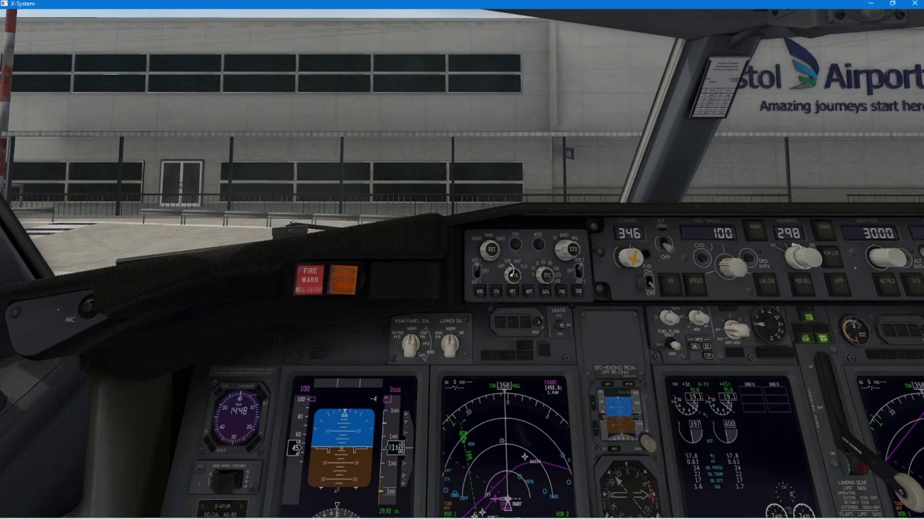
# - Check the captain's navigation display in VOR and PLN modes and return it to MAP mode
pyautogui.click(512, 275)
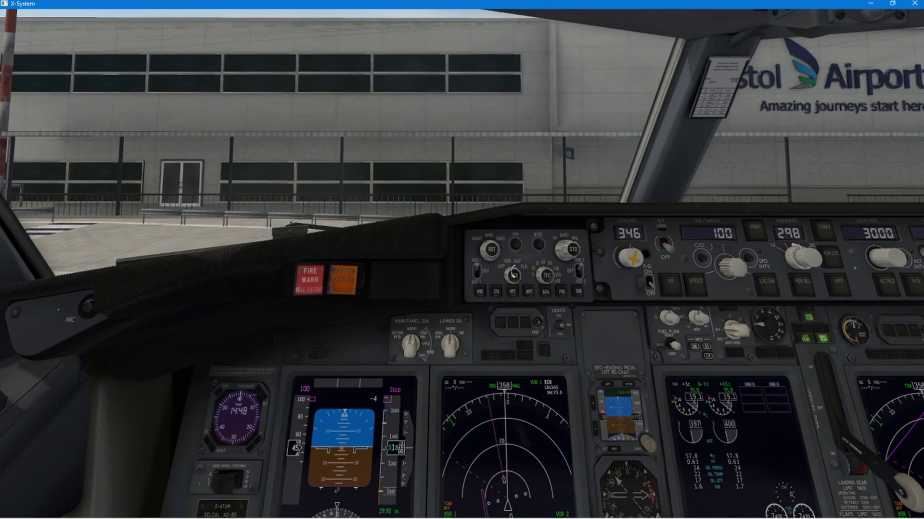
pyautogui.click(513, 274)
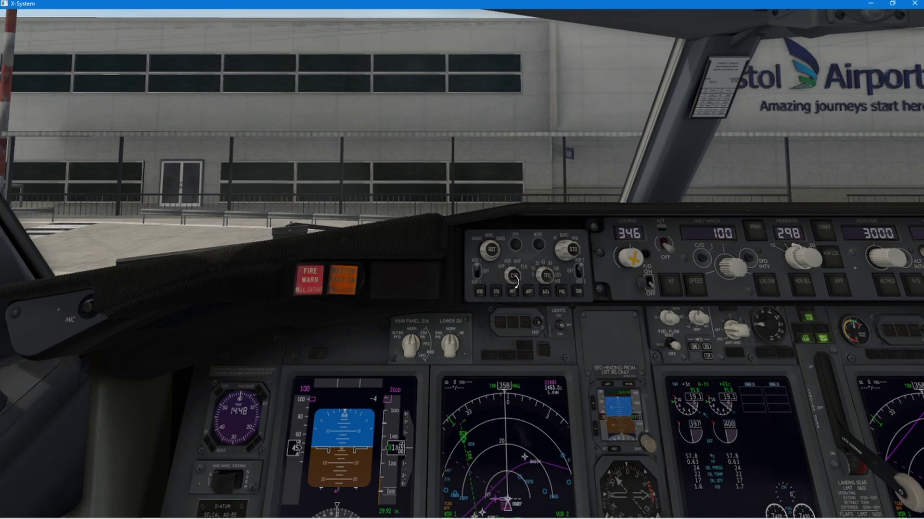
pyautogui.click(513, 275)
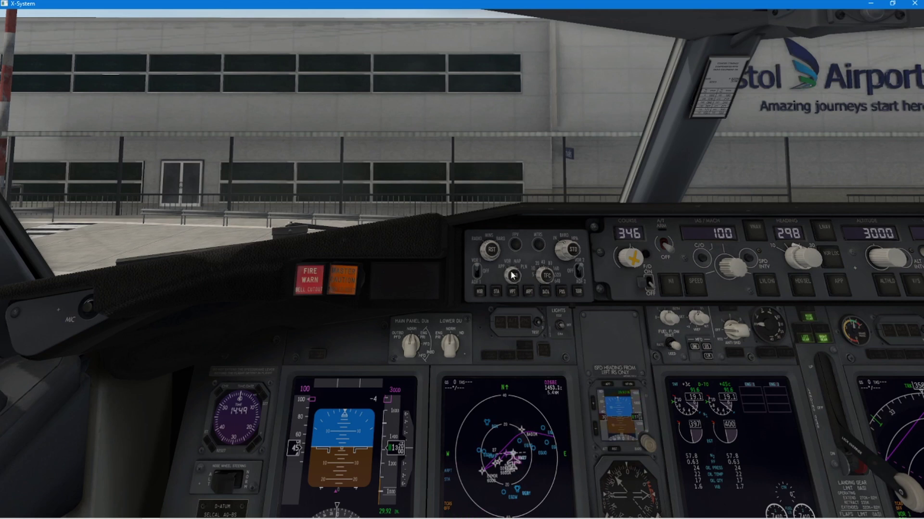
pyautogui.click(513, 279)
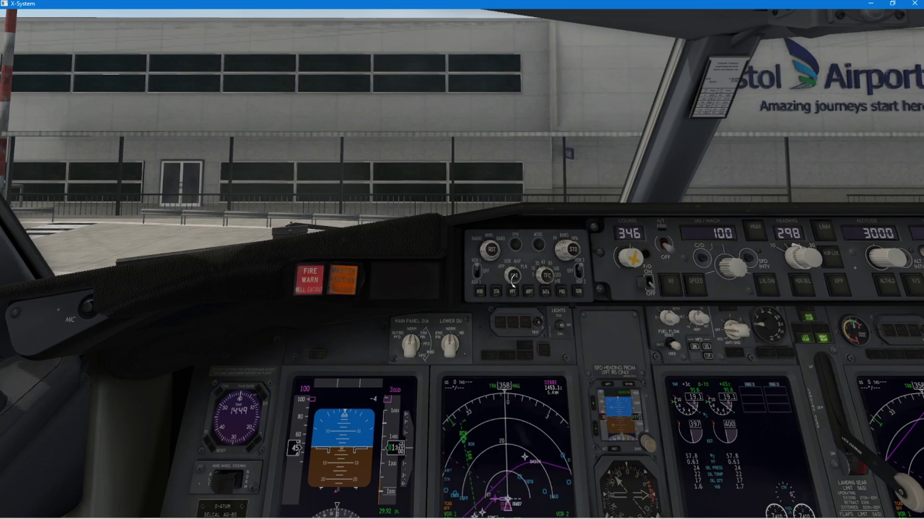